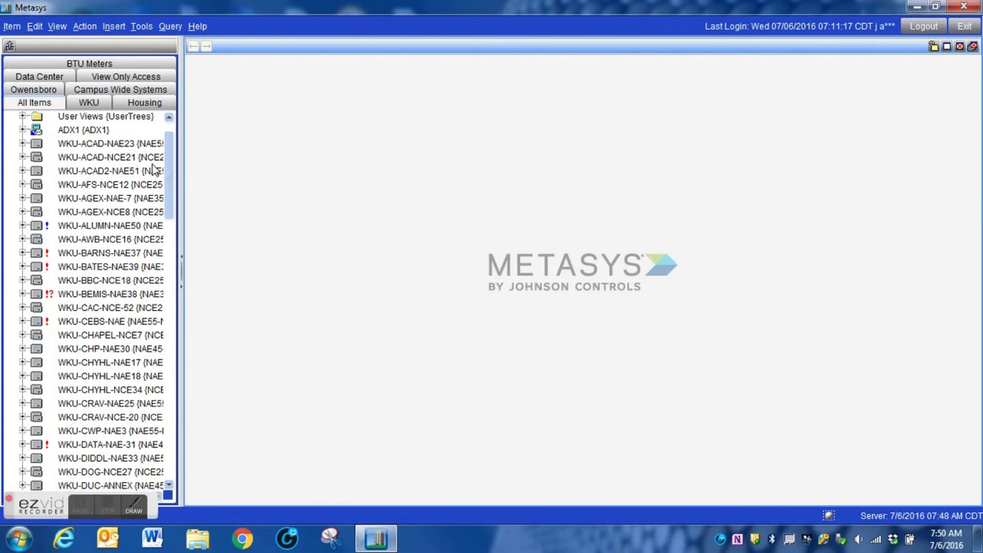
- Open the WKU-ACAD-NAE23 engine's focus view and expand its Unbound References list
{"action": "left_click", "coordinate": [120, 145]}
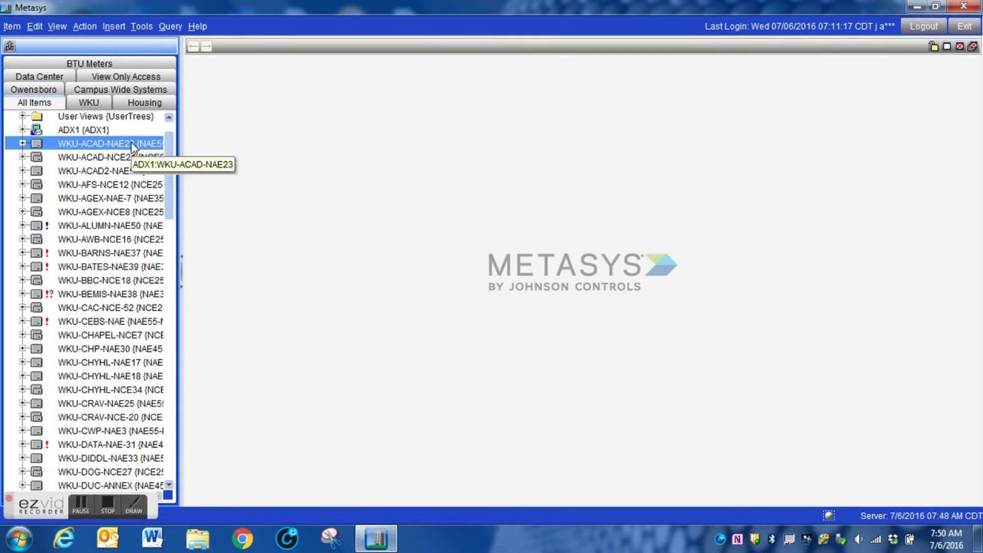
{"action": "left_click_drag", "start_coordinate": [131, 143], "coordinate": [205, 157]}
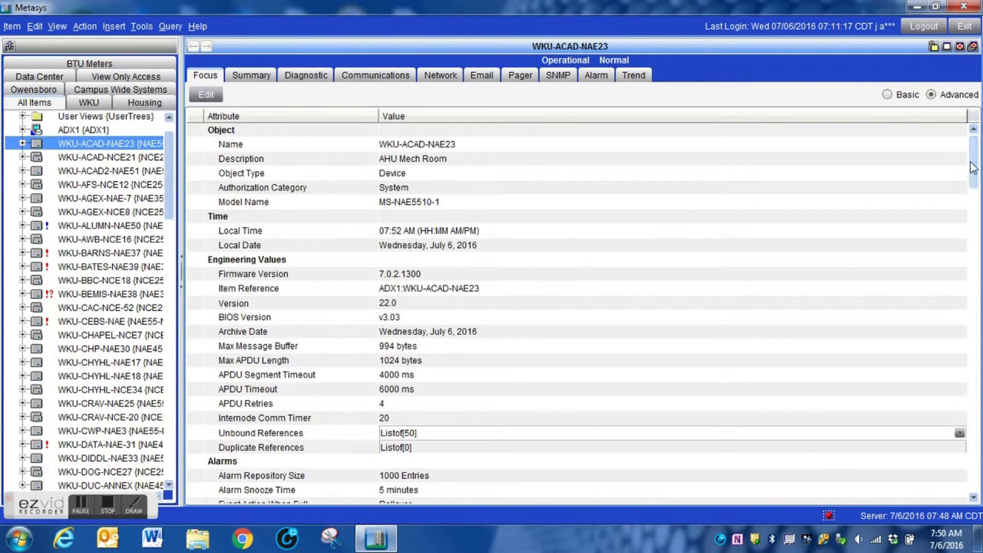
{"action": "left_click_drag", "start_coordinate": [974, 163], "coordinate": [975, 180]}
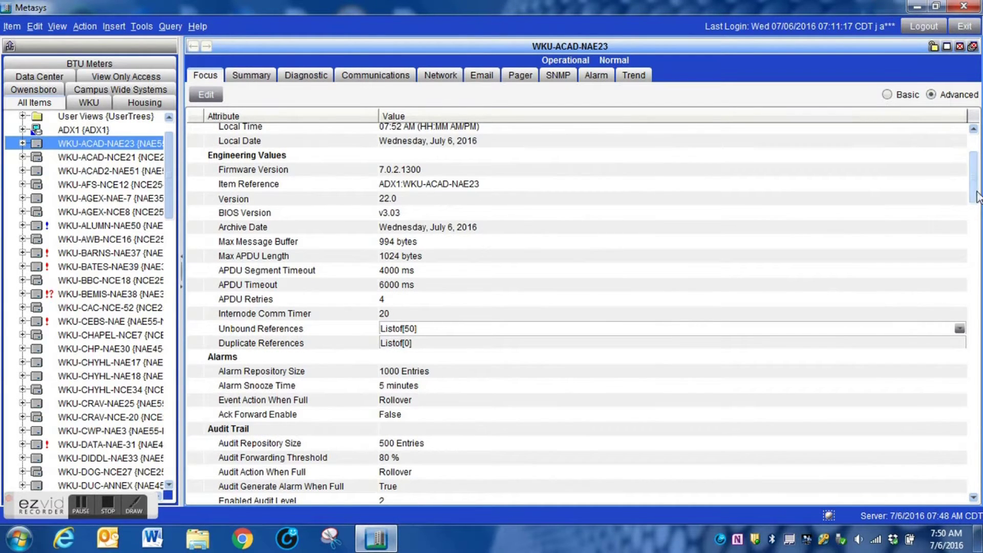
{"action": "left_click_drag", "start_coordinate": [973, 179], "coordinate": [973, 198]}
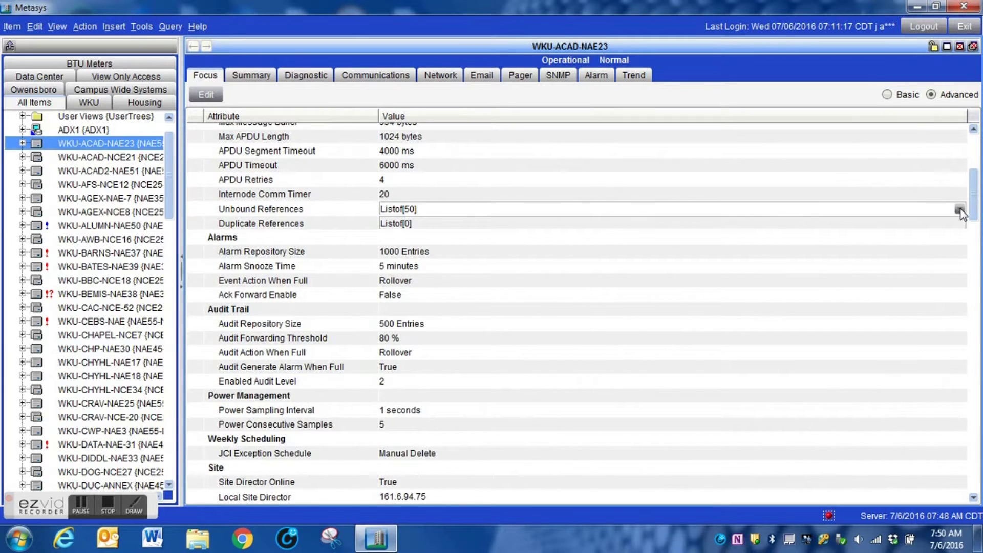
{"action": "left_click", "coordinate": [959, 209]}
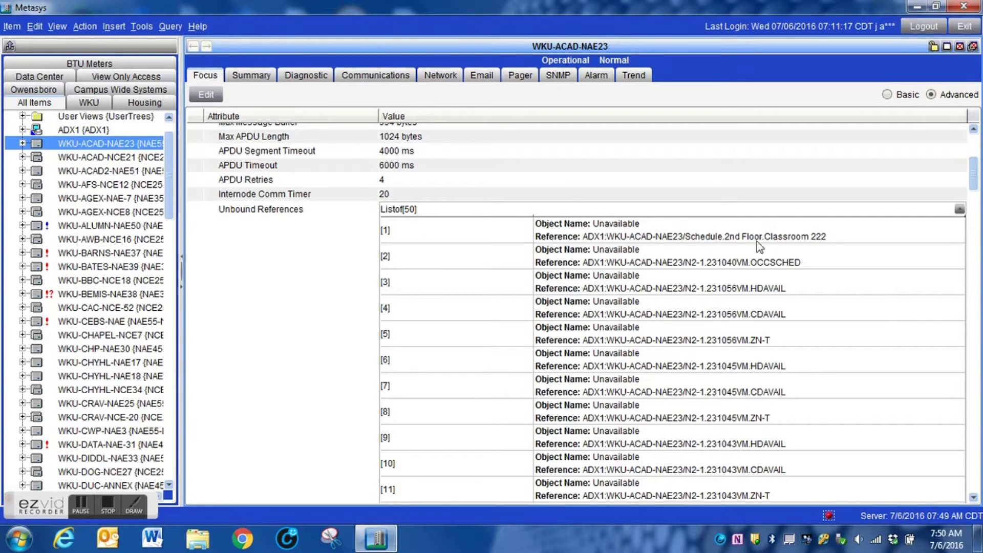
- Expand the 2nd Floor schedules under WKU-ACAD-NAE23, widen the navigation tree, and compare their names with the unbound Classroom 222 reference
{"action": "left_click", "coordinate": [22, 143]}
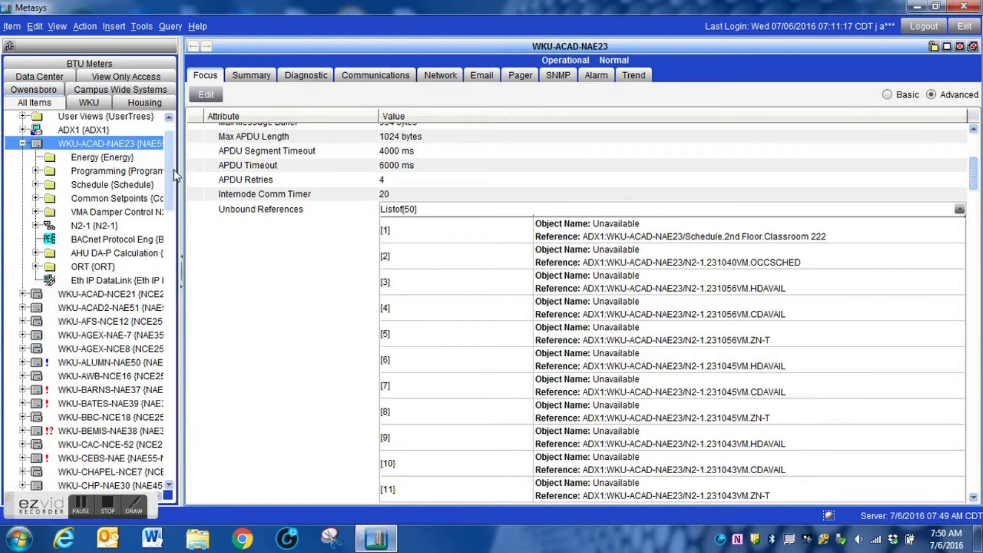
{"action": "scroll", "coordinate": [172, 183], "scroll_direction": "down", "scroll_amount": 3}
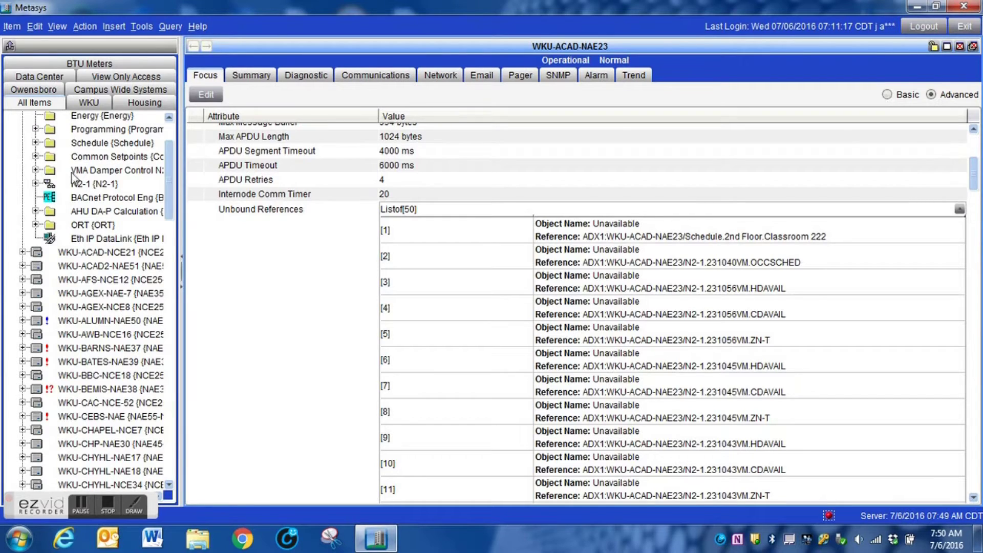
{"action": "left_click", "coordinate": [35, 143]}
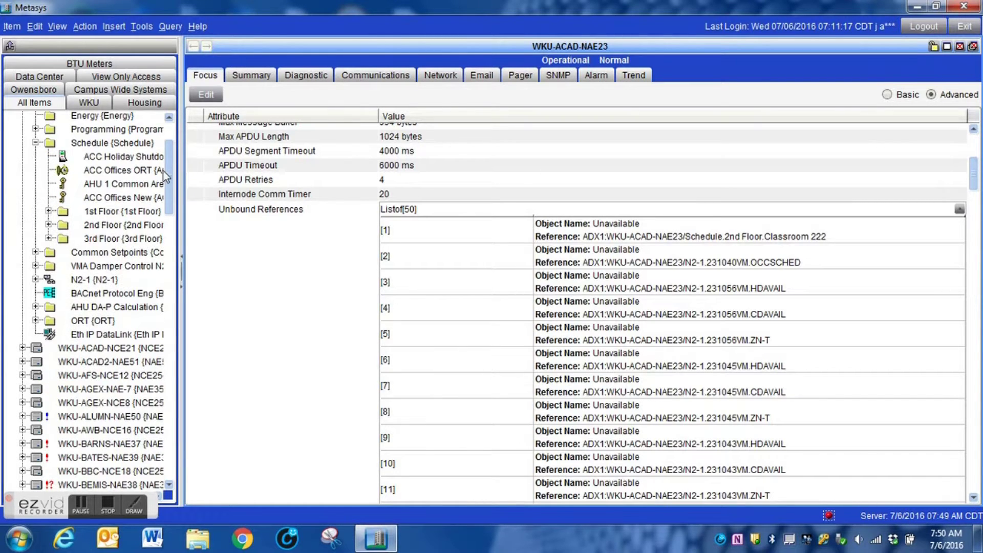
{"action": "left_click", "coordinate": [48, 225]}
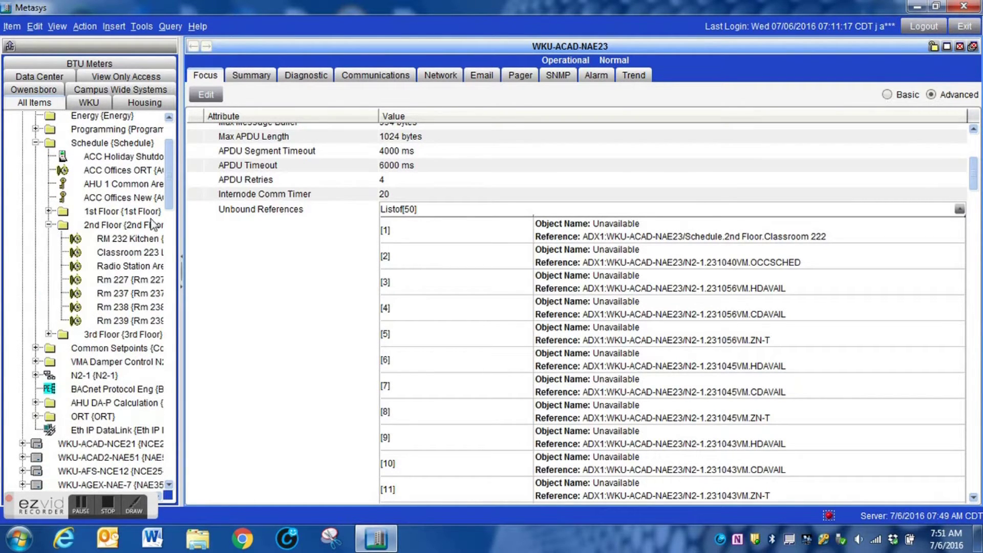
{"action": "left_click_drag", "start_coordinate": [176, 207], "coordinate": [284, 215]}
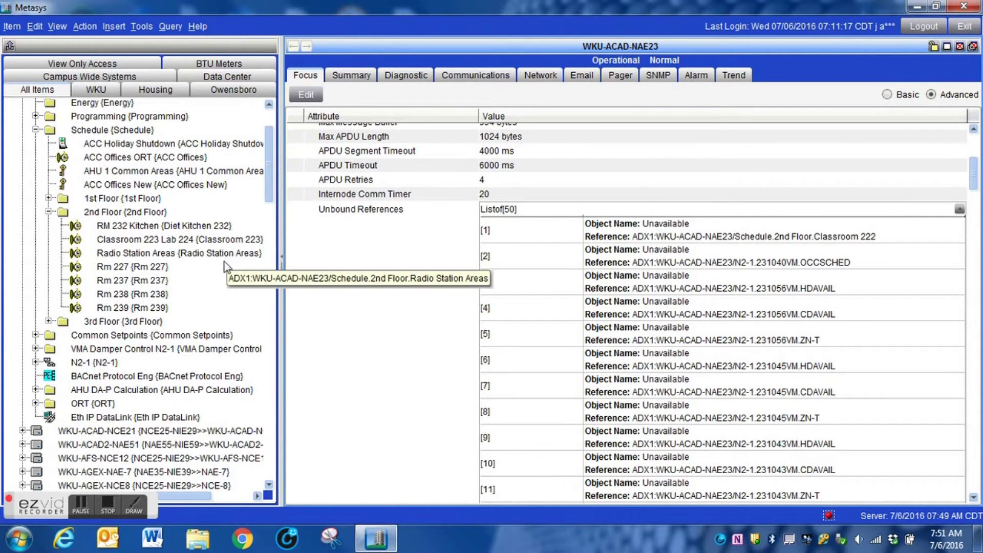
{"action": "mouse_move", "coordinate": [700, 262]}
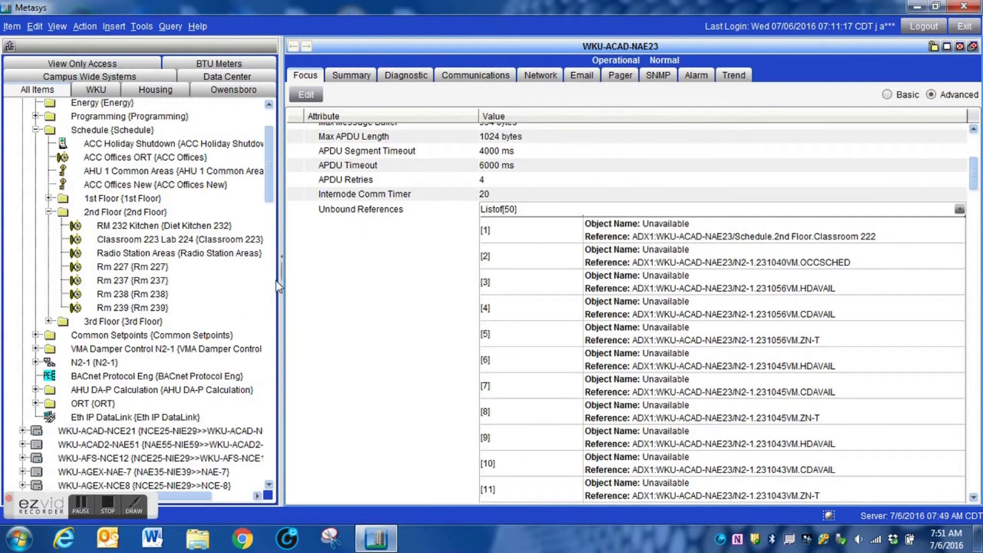
- Expand the ORT 2nd Floor and AHU DA-P Calculation folders and widen the navigation tree to inspect their objects
{"action": "left_click", "coordinate": [36, 403]}
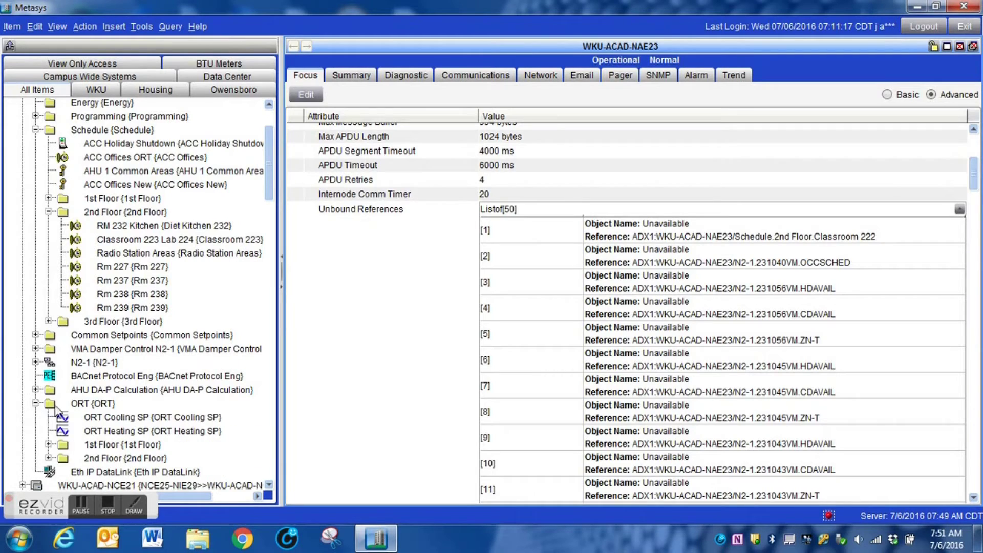
{"action": "left_click", "coordinate": [48, 457]}
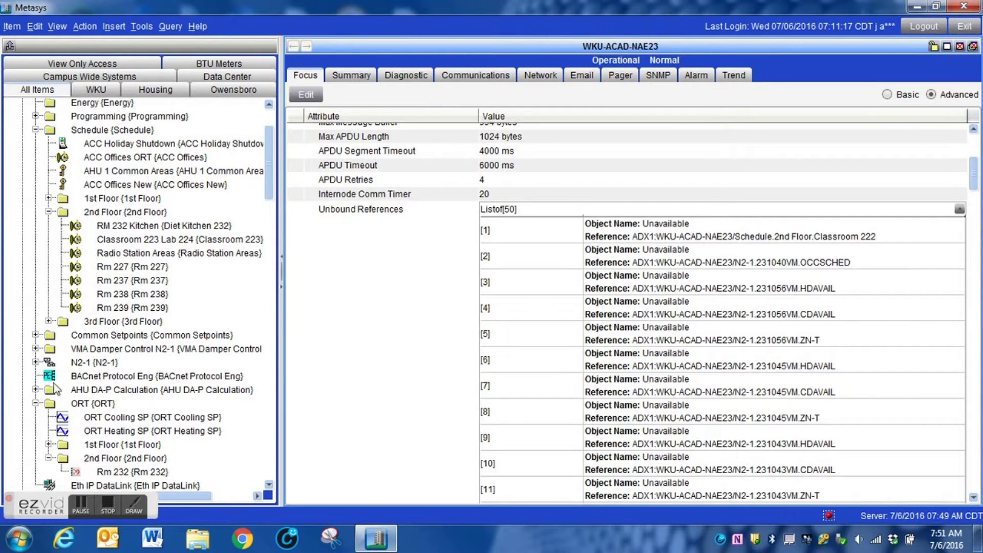
{"action": "left_click", "coordinate": [36, 389]}
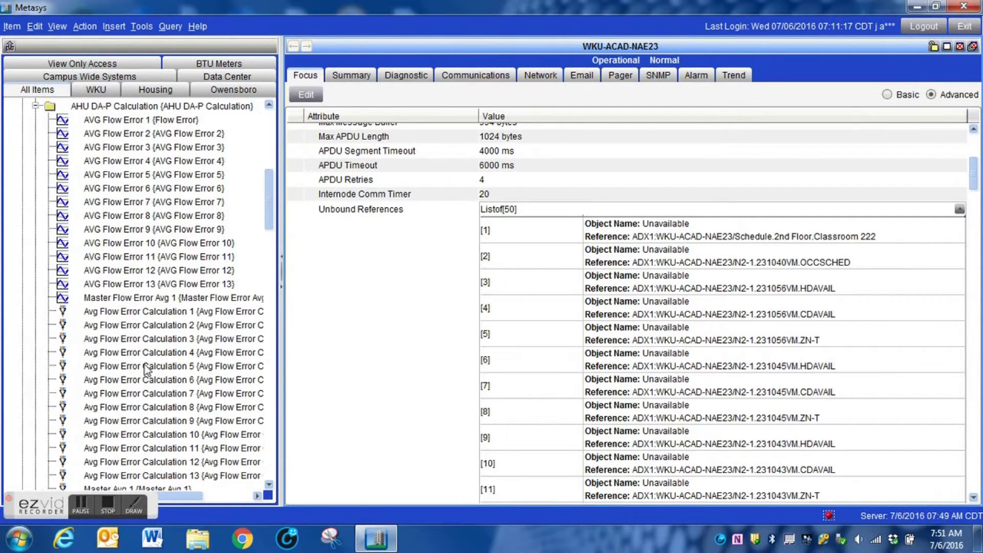
{"action": "left_click_drag", "start_coordinate": [268, 214], "coordinate": [269, 220]}
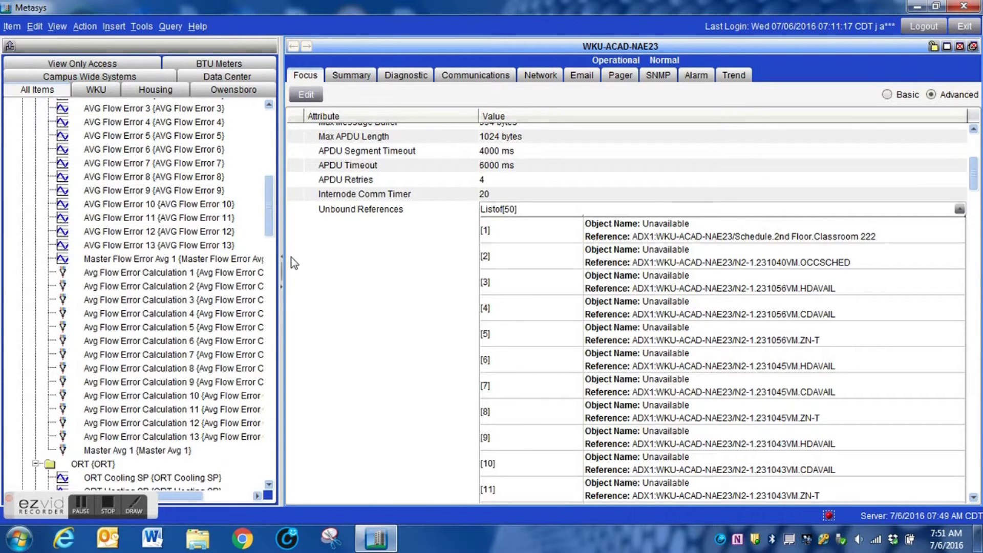
{"action": "left_click_drag", "start_coordinate": [281, 265], "coordinate": [359, 261]}
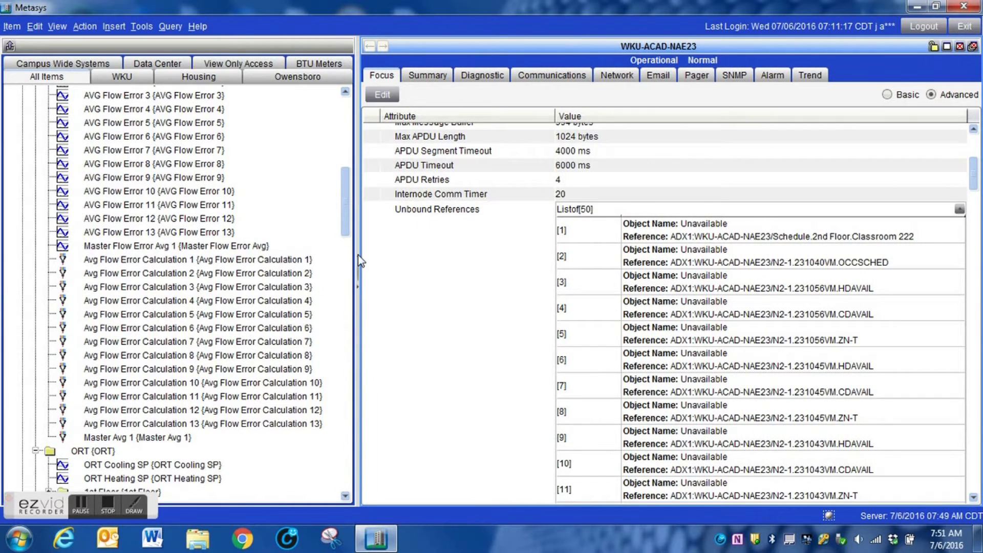
{"action": "left_click_drag", "start_coordinate": [345, 212], "coordinate": [349, 195]}
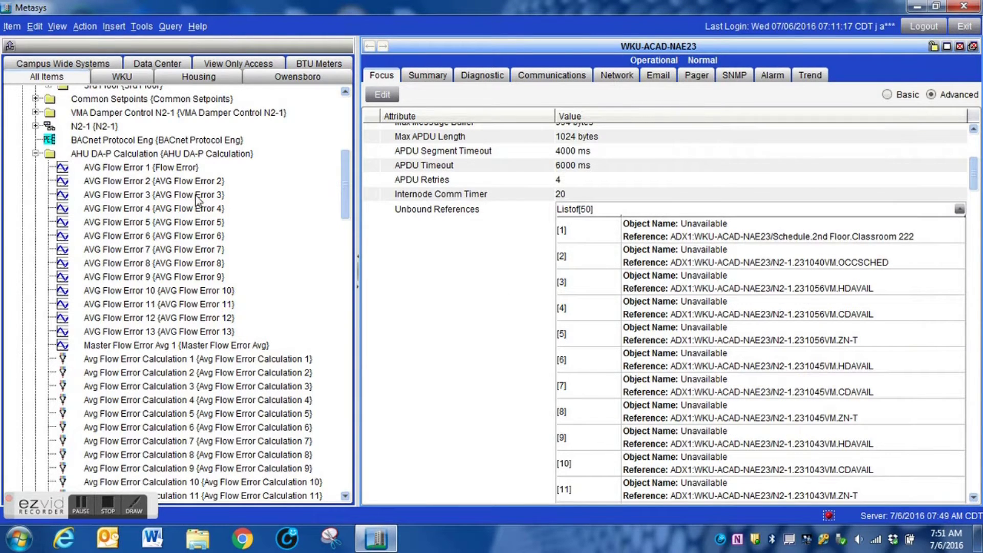
- View Avg Flow Error Calculation 6 from the AHU DA-P Calculation summary and examine the references in its Input List
{"action": "left_click", "coordinate": [161, 153]}
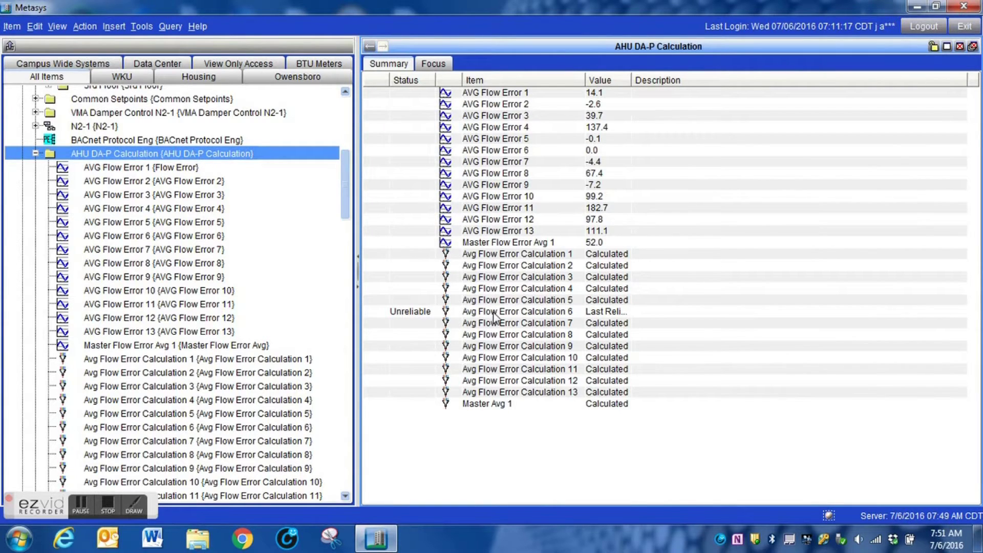
{"action": "right_click", "coordinate": [520, 313]}
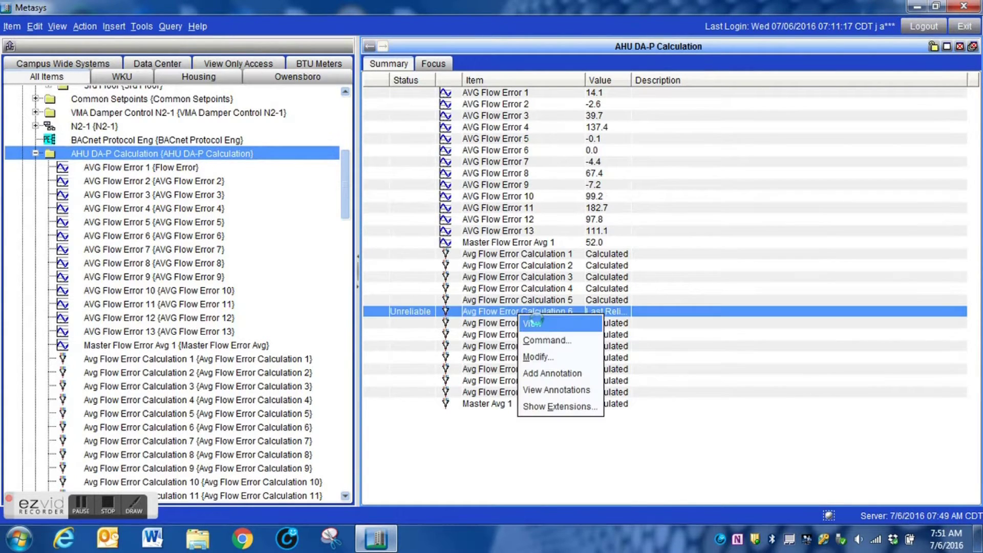
{"action": "left_click", "coordinate": [537, 322]}
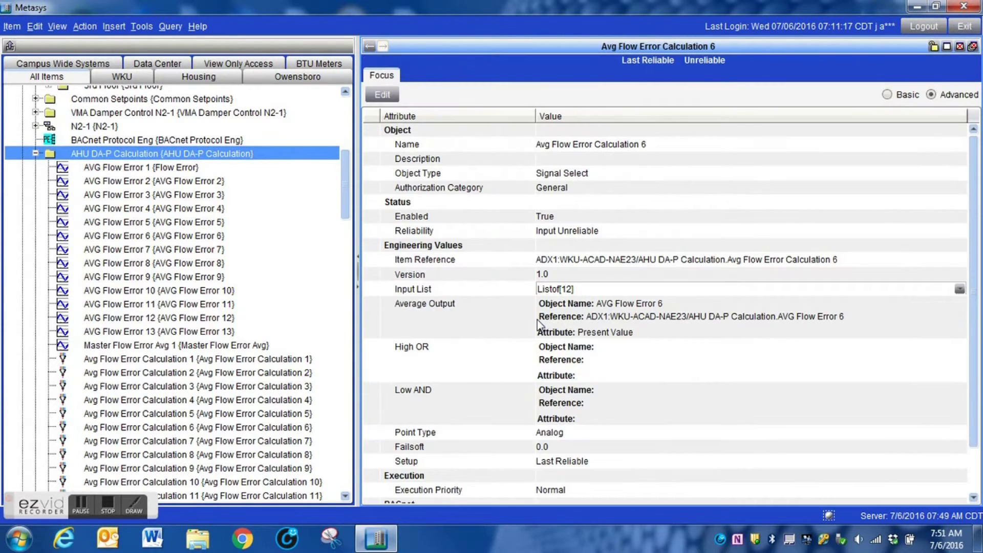
{"action": "left_click", "coordinate": [959, 290]}
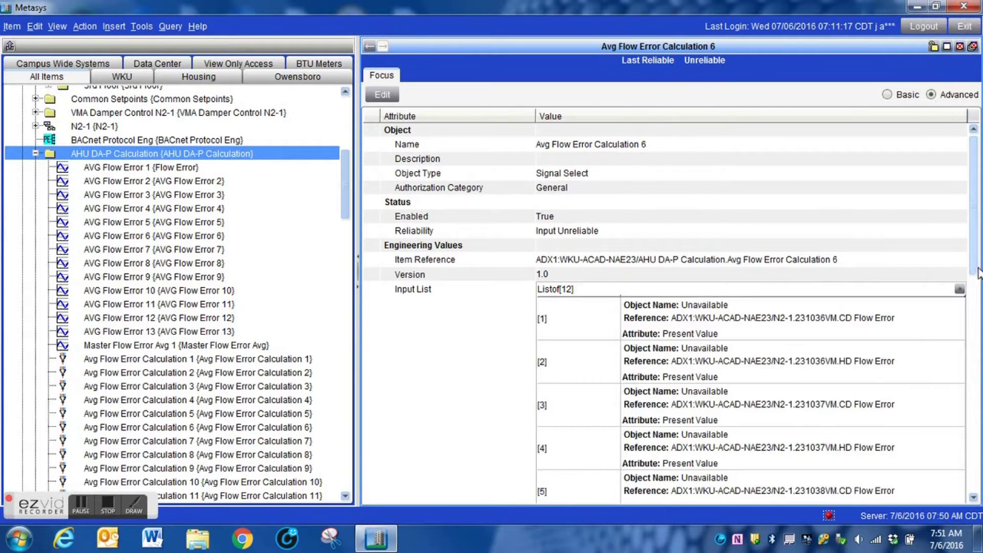
{"action": "left_click_drag", "start_coordinate": [978, 266], "coordinate": [980, 397]}
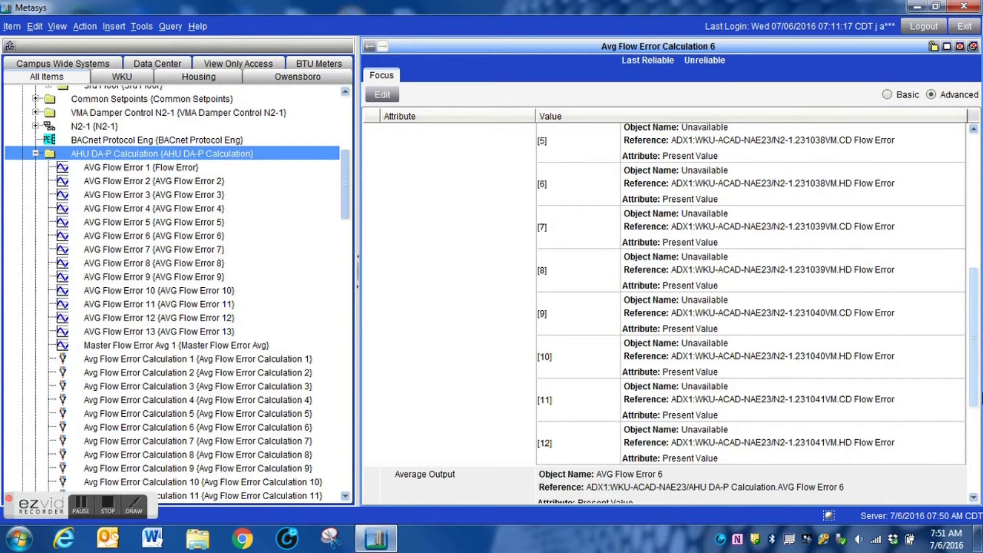
{"action": "left_click_drag", "start_coordinate": [980, 397], "coordinate": [978, 309]}
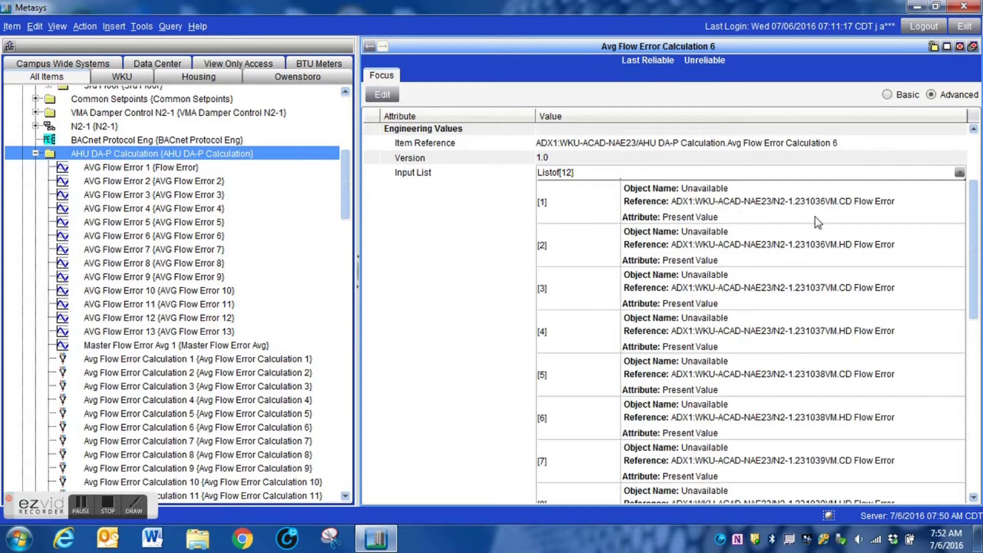
- Delete Avg Flow Error Calculation 6 from the AHU DA-P Calculation folder
{"action": "left_click", "coordinate": [369, 47]}
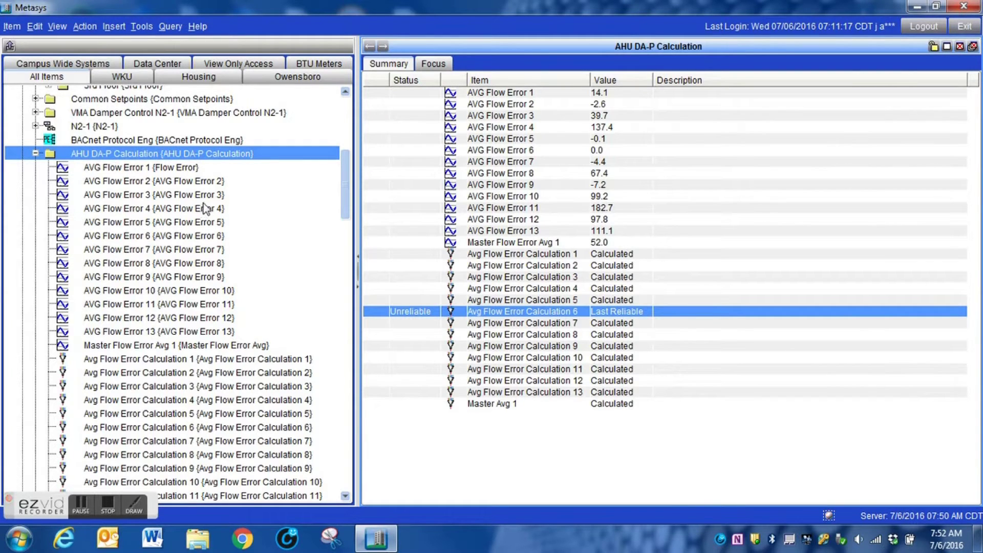
{"action": "scroll", "coordinate": [350, 223], "scroll_direction": "down", "scroll_amount": 2}
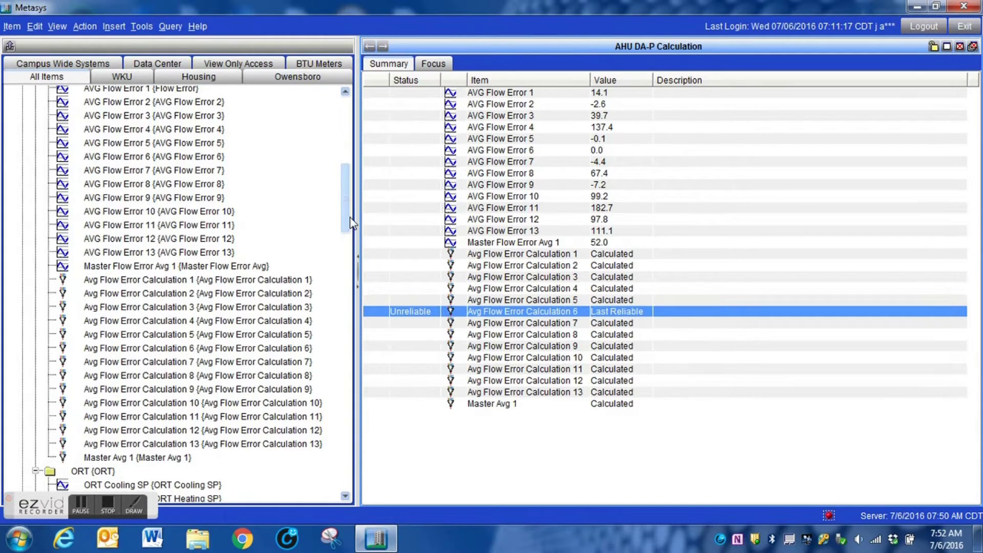
{"action": "scroll", "coordinate": [350, 223], "scroll_direction": "down", "scroll_amount": 2}
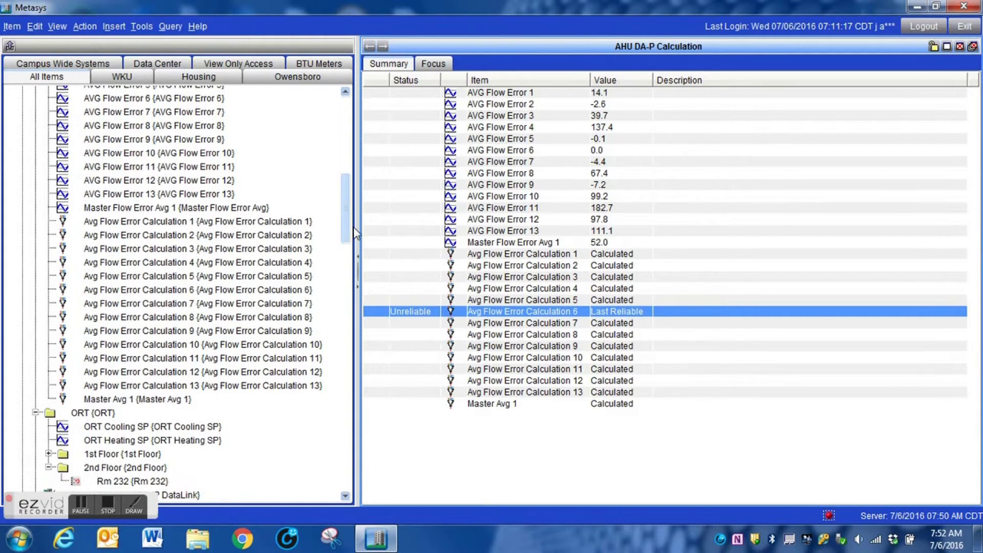
{"action": "left_click", "coordinate": [240, 290]}
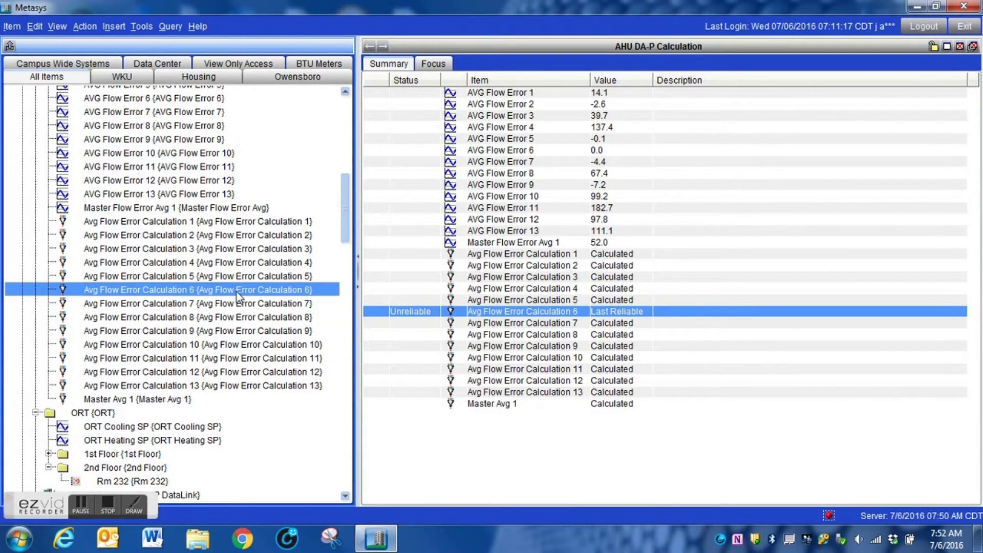
{"action": "key", "text": "Delete"}
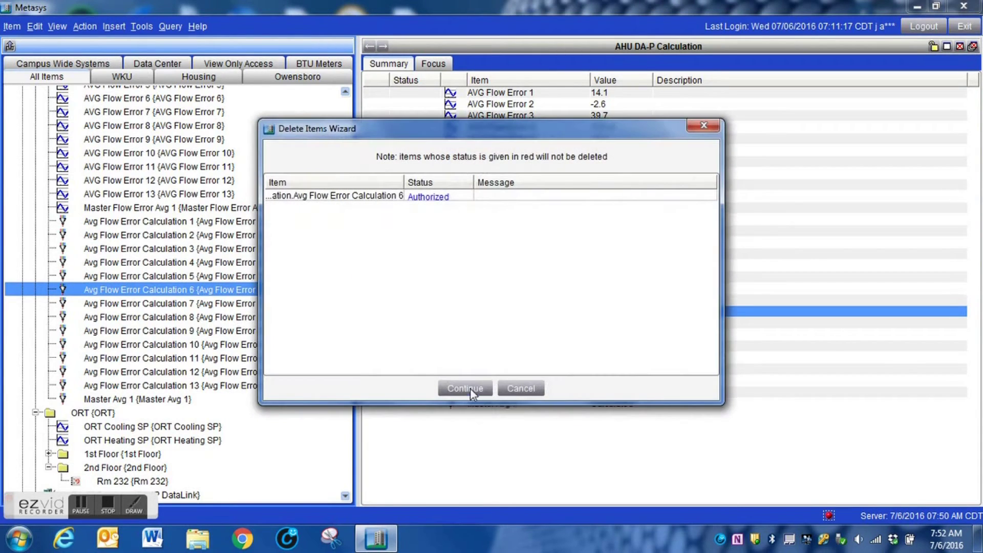
{"action": "left_click", "coordinate": [468, 388]}
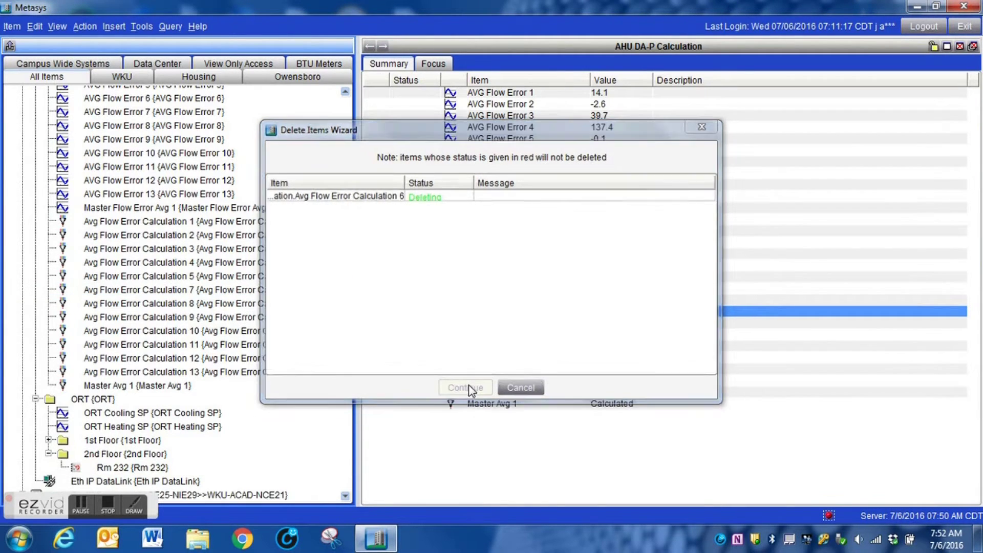
- Return to the WKU-ACAD-NAE23 focus view, refresh it, recheck its Unbound References list, and reload the engine from the tree
{"action": "left_click", "coordinate": [369, 47]}
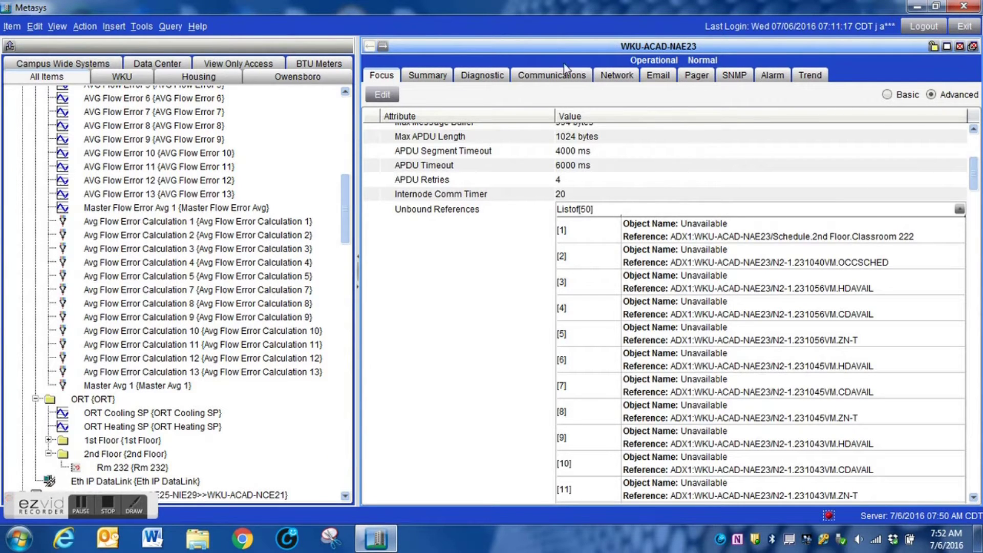
{"action": "right_click", "coordinate": [563, 45]}
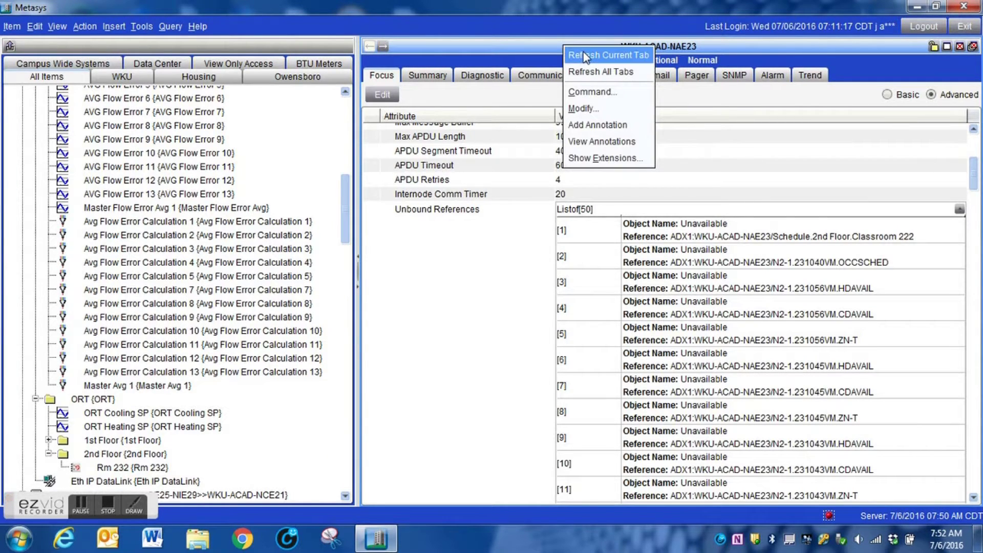
{"action": "left_click", "coordinate": [585, 55]}
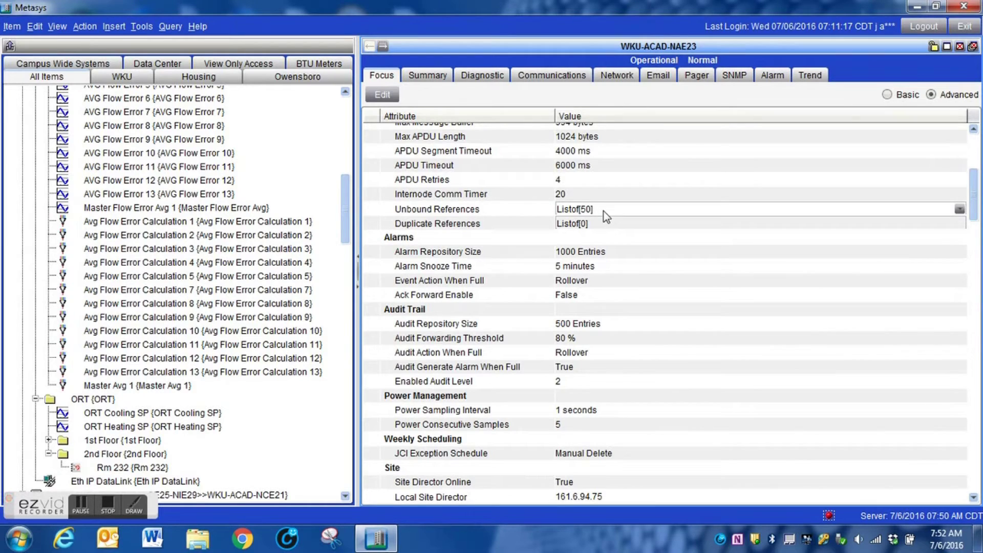
{"action": "left_click", "coordinate": [961, 208]}
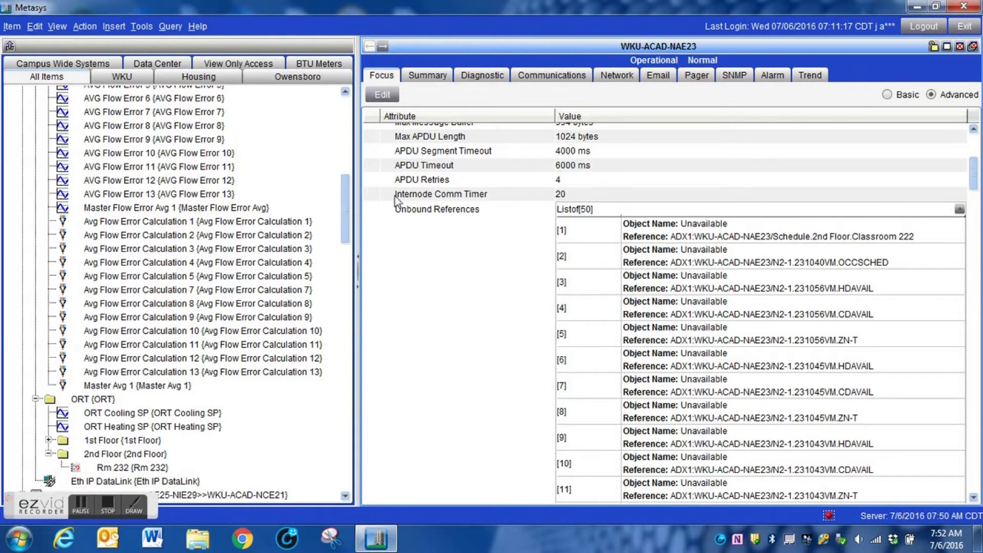
{"action": "left_click_drag", "start_coordinate": [346, 207], "coordinate": [357, 115]}
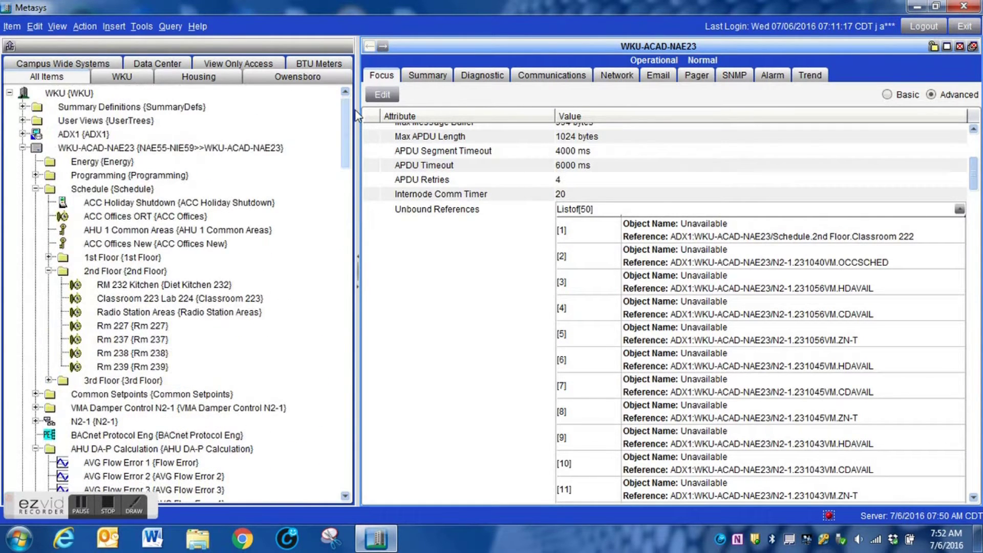
{"action": "left_click", "coordinate": [242, 152]}
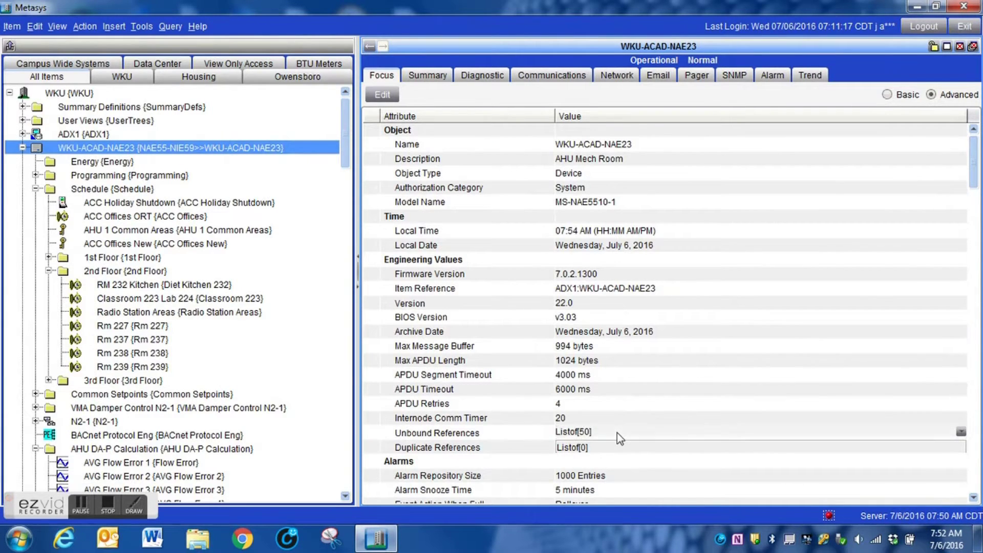
- Expand the Unbound References list of WKU-ACAD-NAE23 and read its entries
{"action": "left_click", "coordinate": [960, 432]}
{"action": "left_click_drag", "start_coordinate": [969, 170], "coordinate": [971, 194]}
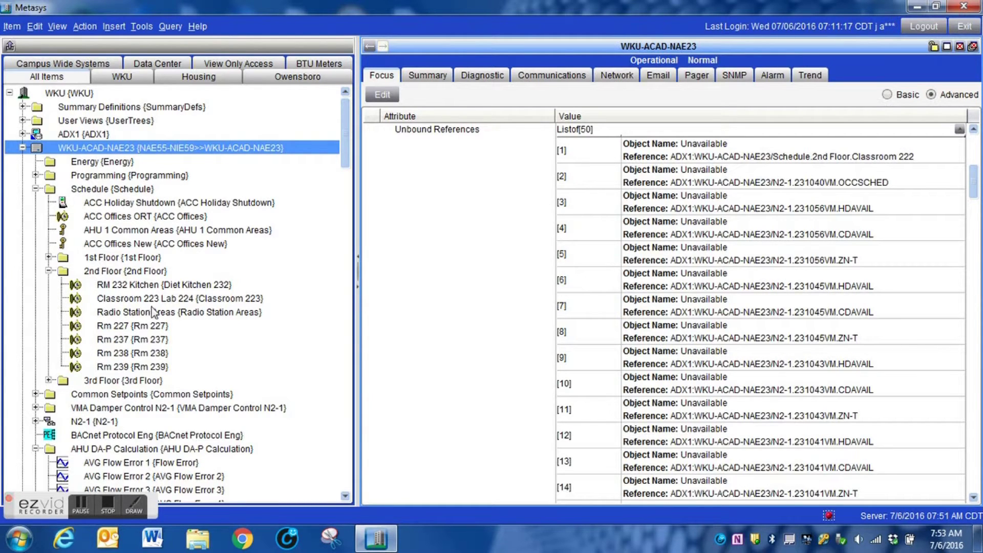
- Expand WKU-ACAD-NCE21 and the 2nd Floor schedules of WKU-ACAD2-NAE51 to look for Classroom 222, and return to WKU-ACAD-NAE23's schedules
{"action": "left_click_drag", "start_coordinate": [345, 156], "coordinate": [367, 275]}
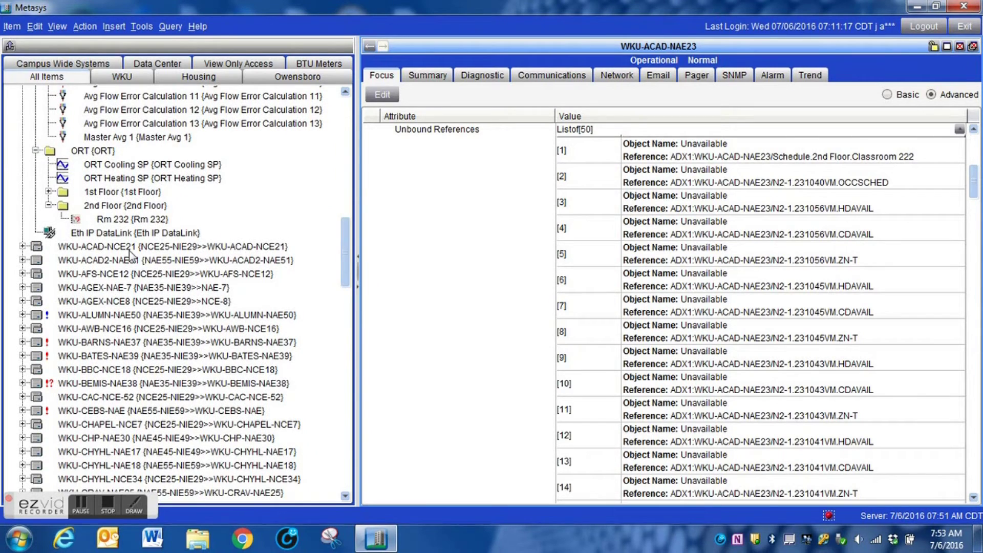
{"action": "left_click", "coordinate": [23, 246]}
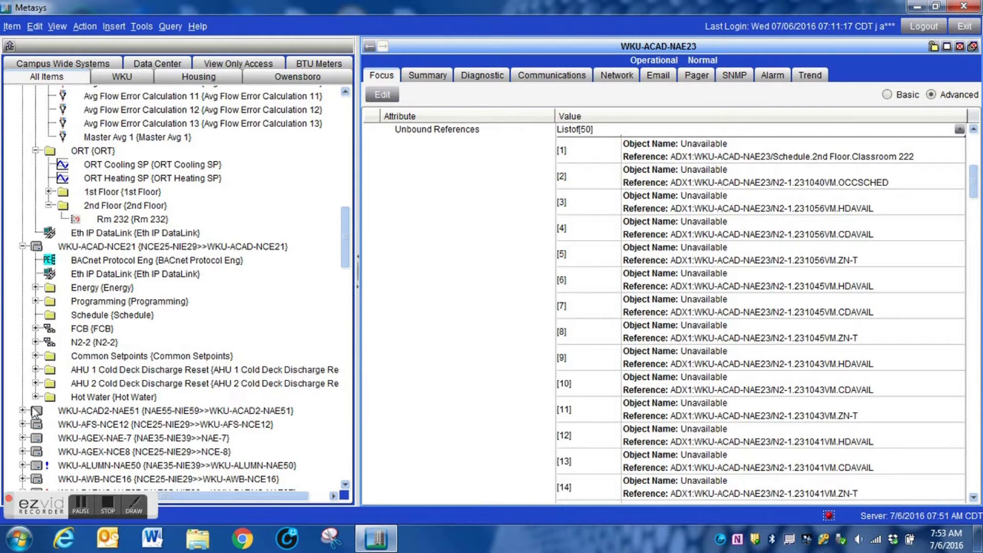
{"action": "left_click", "coordinate": [23, 410]}
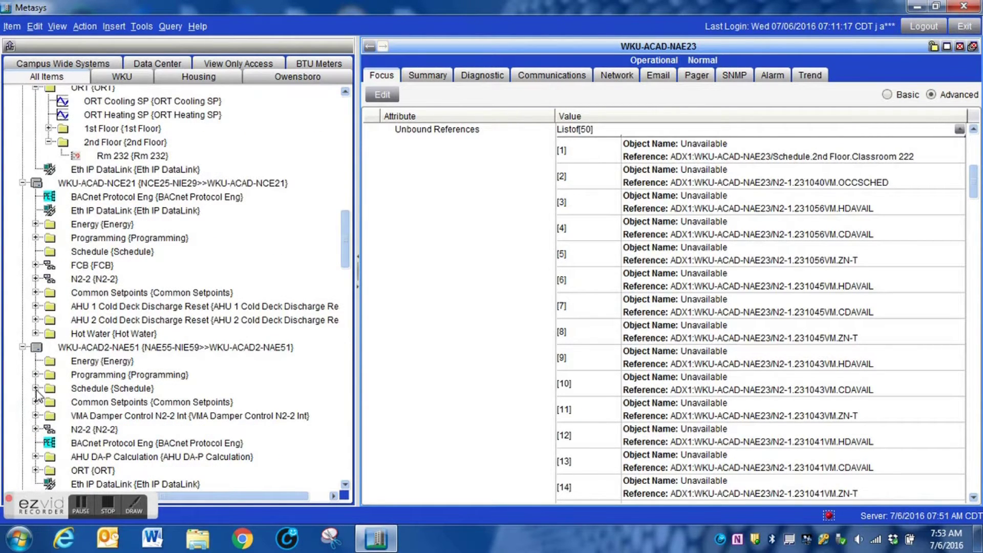
{"action": "left_click", "coordinate": [35, 388]}
{"action": "left_click", "coordinate": [48, 455]}
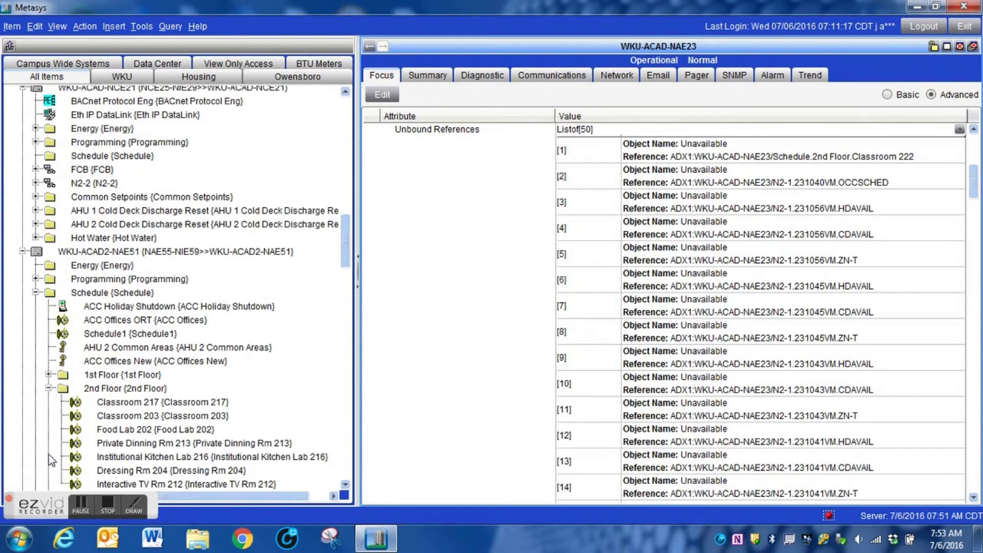
{"action": "left_click_drag", "start_coordinate": [345, 251], "coordinate": [345, 268]}
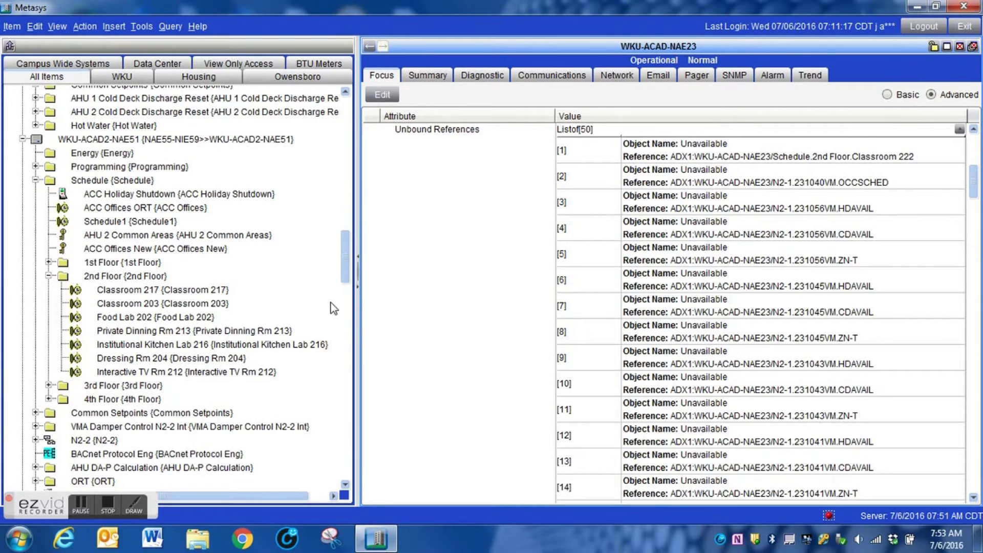
{"action": "left_click_drag", "start_coordinate": [352, 263], "coordinate": [353, 173]}
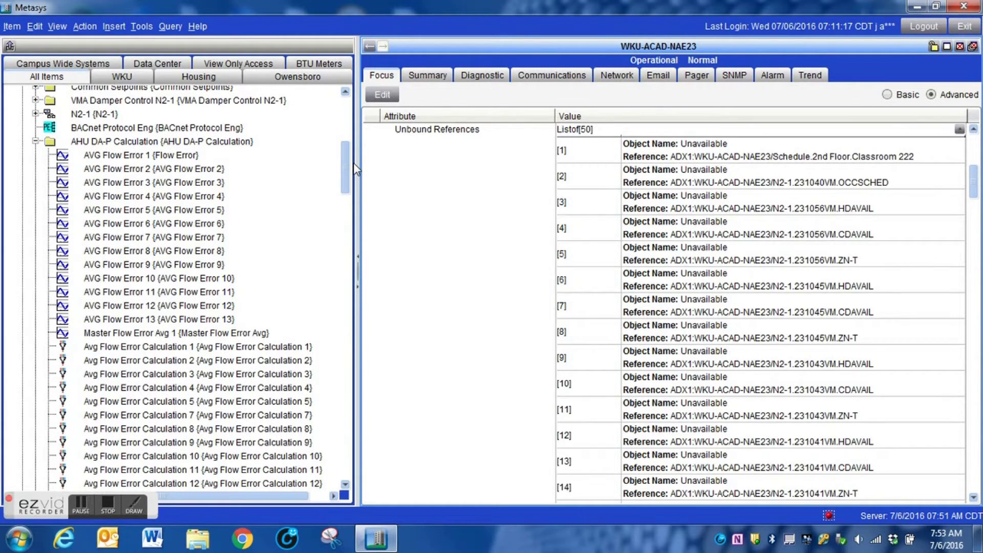
{"action": "scroll", "coordinate": [349, 164], "scroll_direction": "up", "scroll_amount": 2}
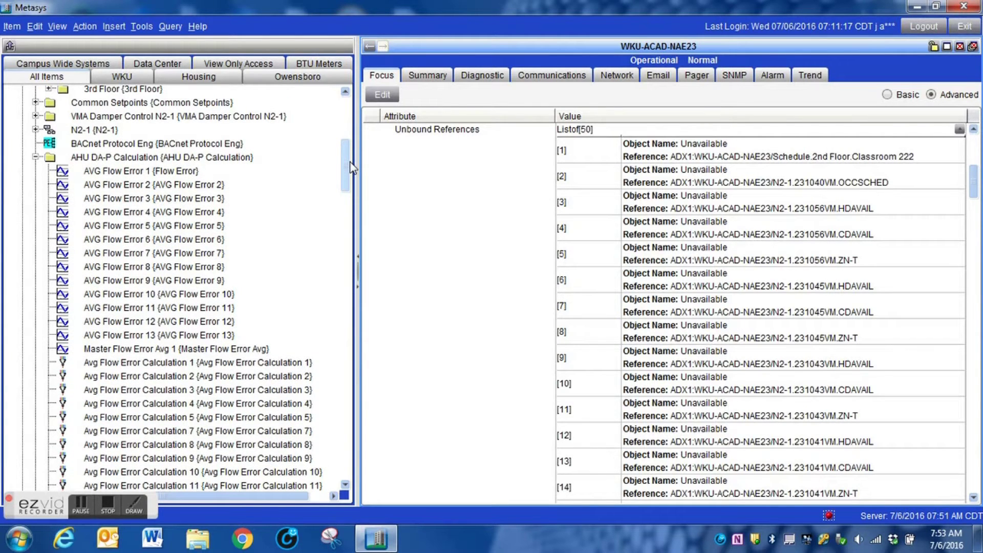
{"action": "scroll", "coordinate": [351, 166], "scroll_direction": "up", "scroll_amount": 6}
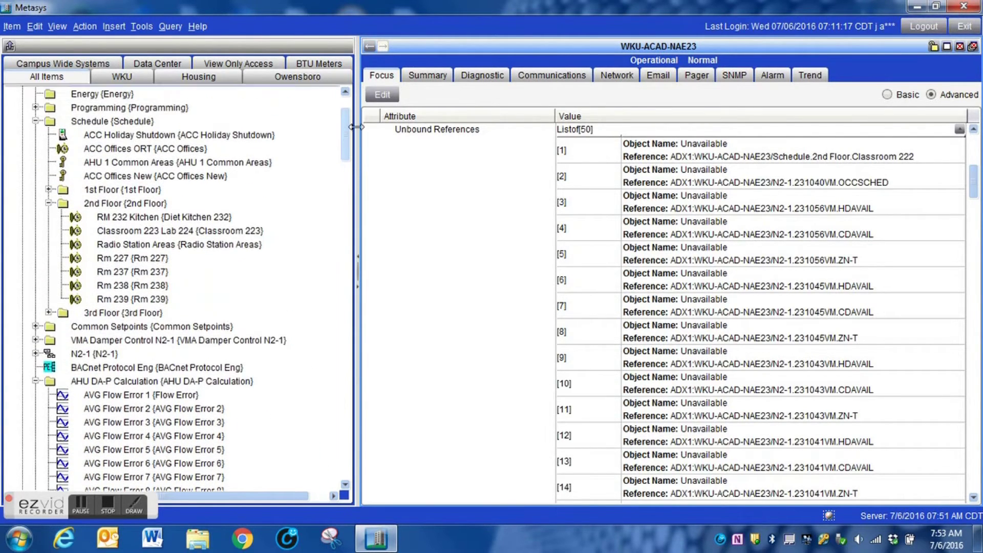
- Remove all unresolved ADX1:WKU-ACAD-NAE23/Schedule references from the AHU 1 Common Areas interlock definition and save it
{"action": "left_click", "coordinate": [176, 183]}
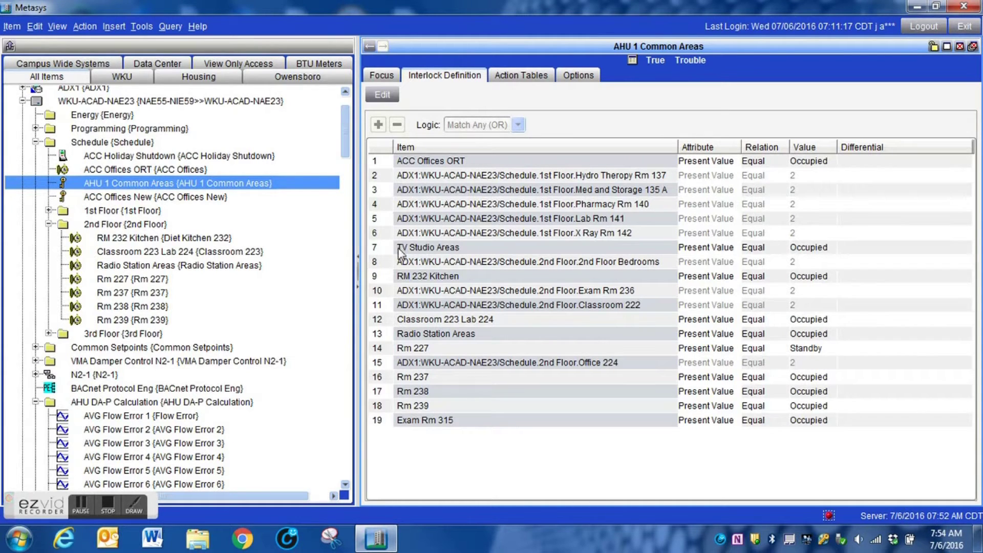
{"action": "left_click", "coordinate": [382, 96]}
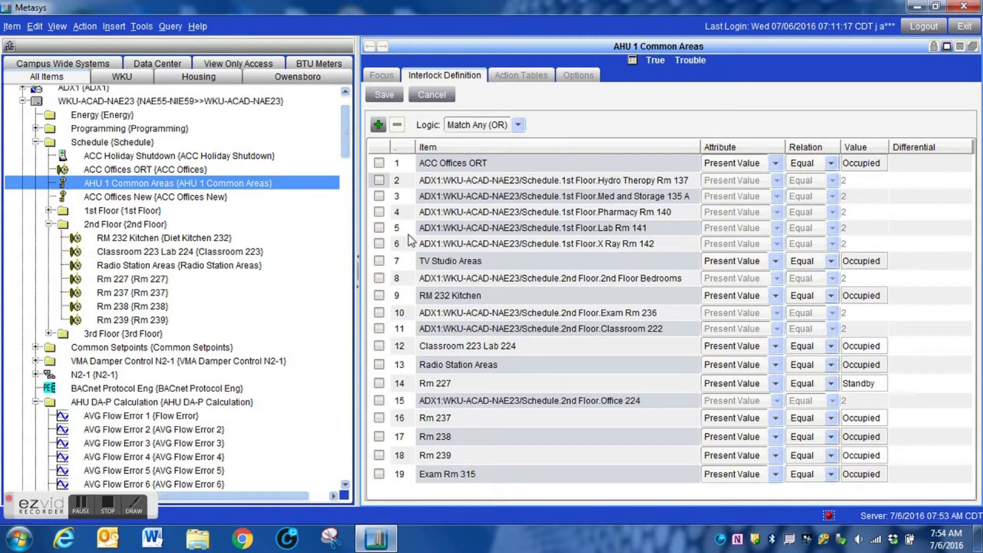
{"action": "left_click", "coordinate": [411, 188]}
{"action": "left_click", "coordinate": [409, 187]}
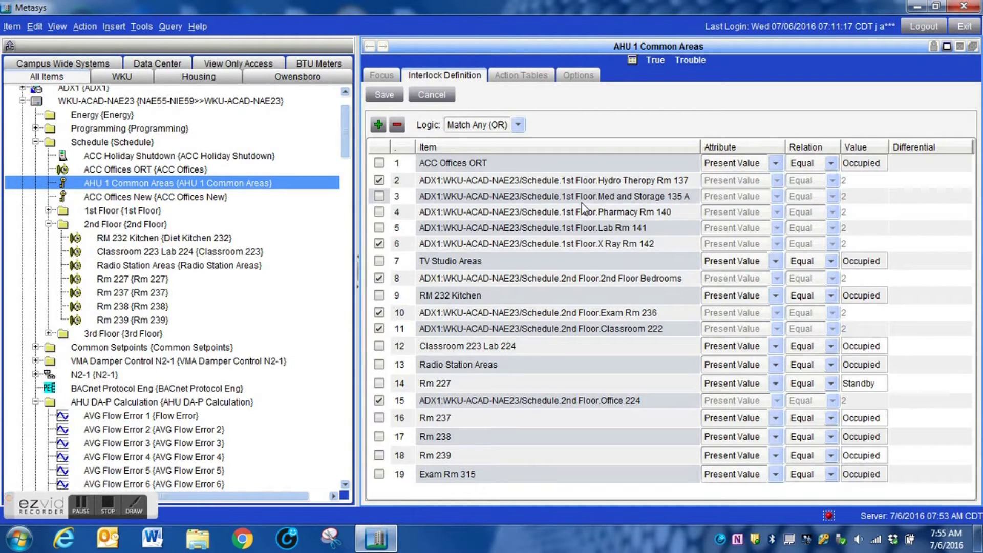
{"action": "key", "text": "space"}
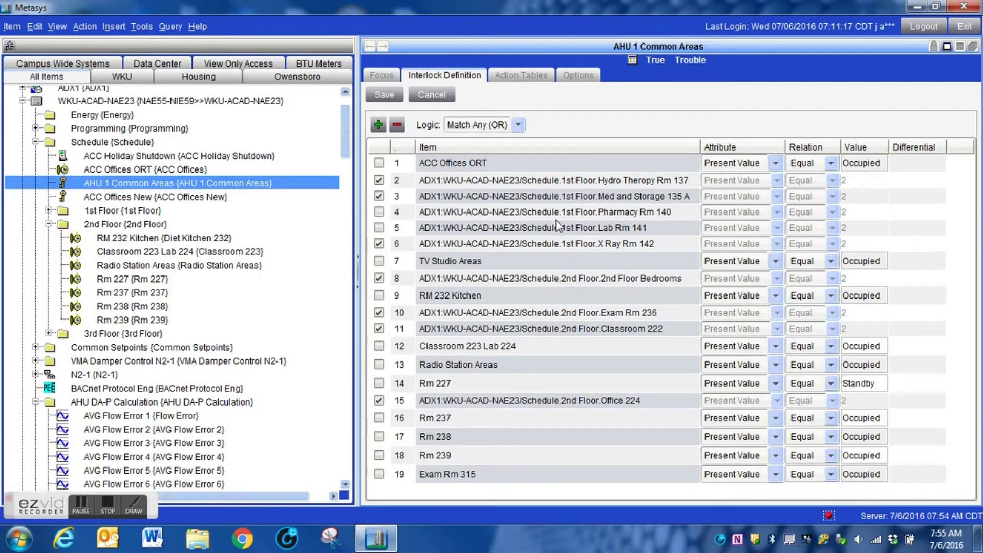
{"action": "key", "text": "space"}
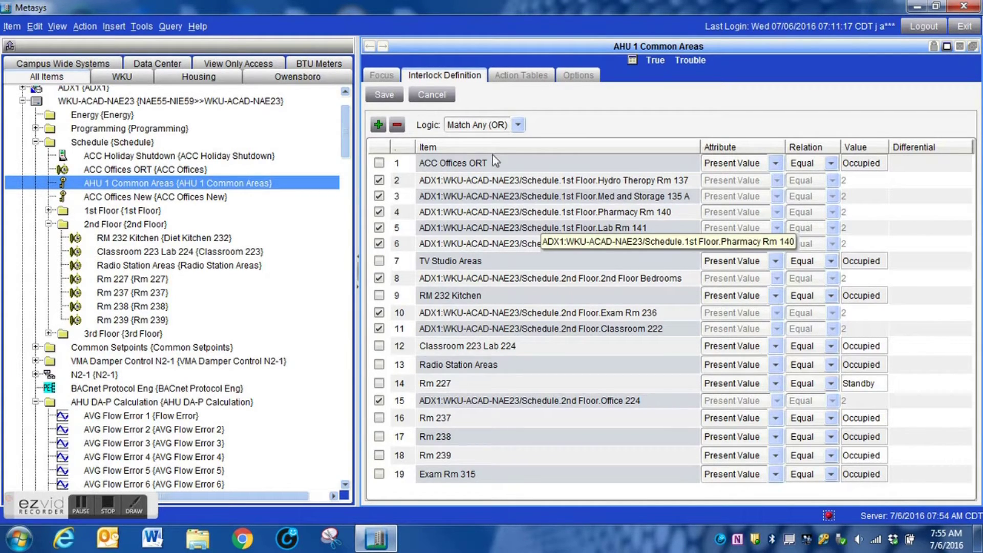
{"action": "left_click", "coordinate": [396, 126]}
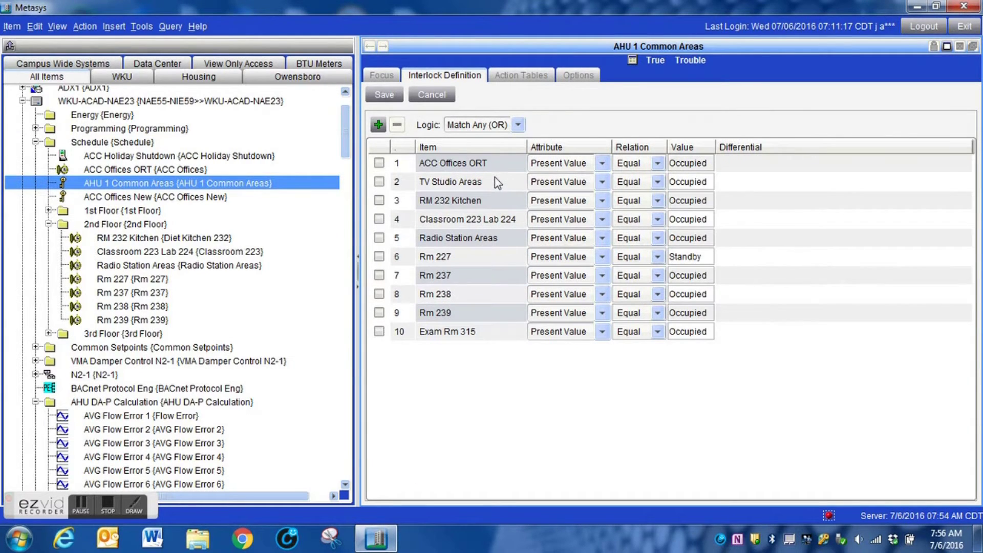
{"action": "left_click", "coordinate": [384, 97]}
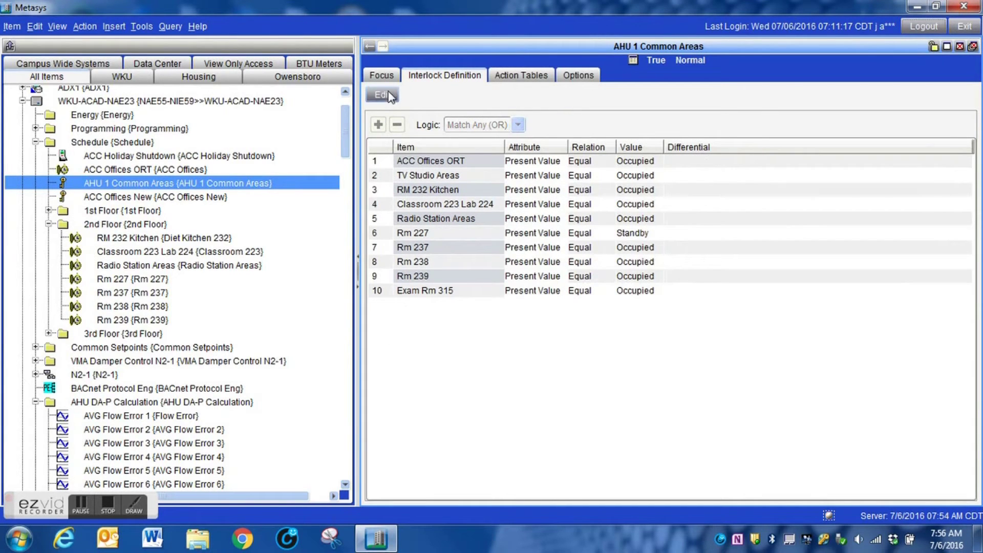
- Return to the WKU-ACAD-NAE23 focus view, refresh it, and recheck the entries in its Unbound References list
{"action": "left_click", "coordinate": [166, 101]}
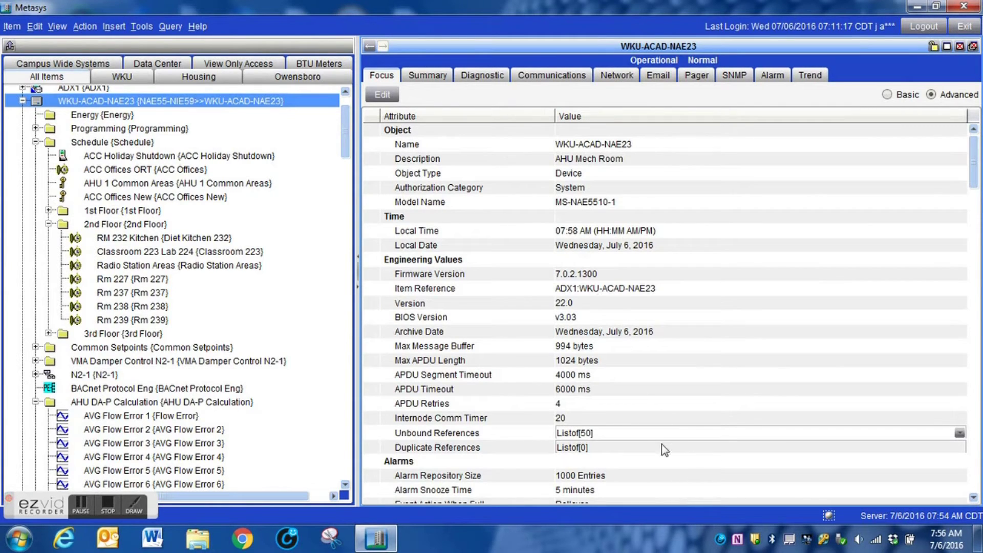
{"action": "right_click", "coordinate": [500, 47]}
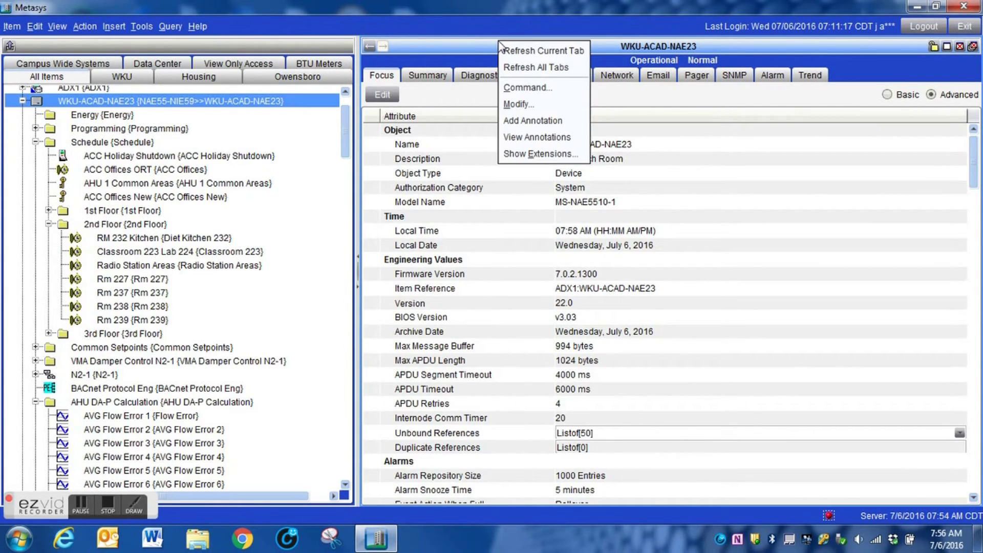
{"action": "left_click", "coordinate": [516, 51]}
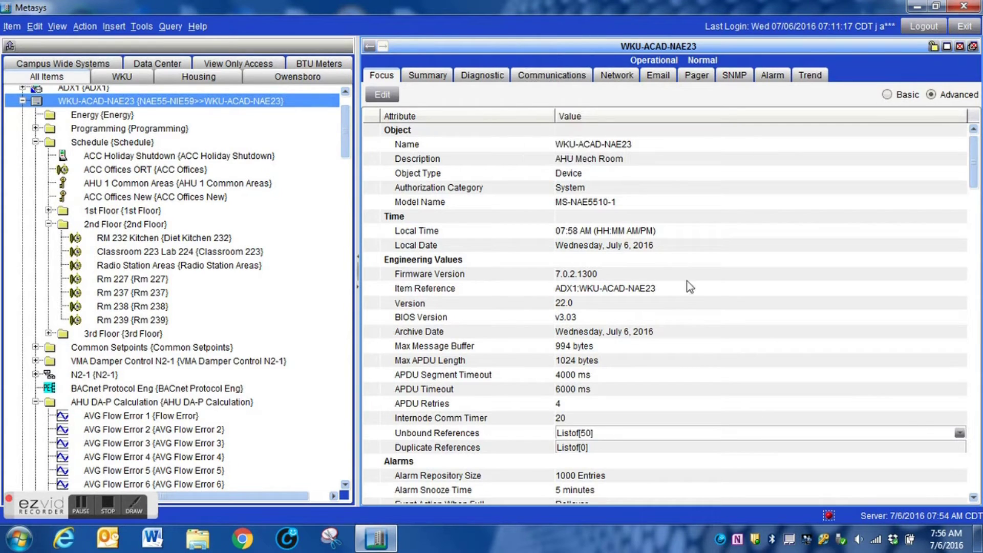
{"action": "left_click", "coordinate": [958, 435]}
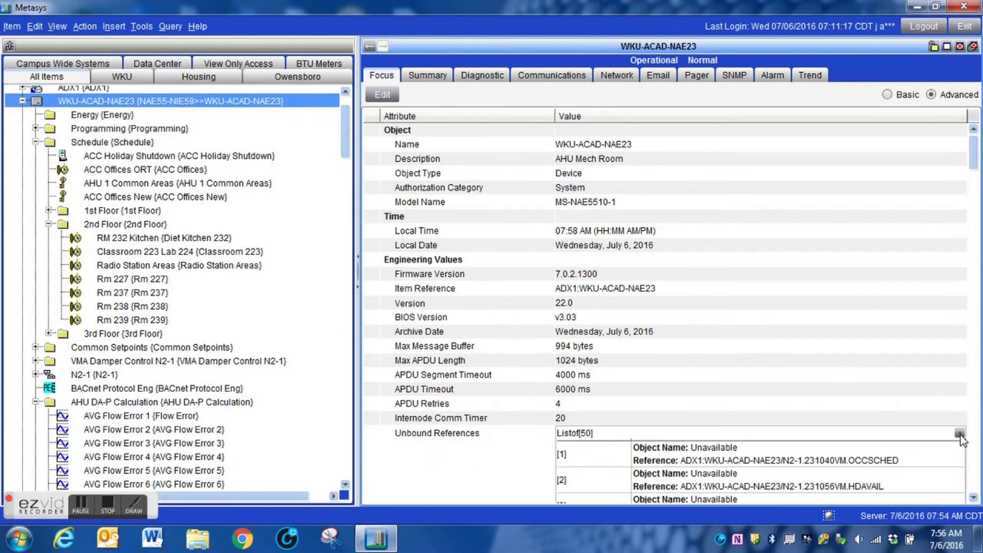
{"action": "mouse_move", "coordinate": [977, 161]}
{"action": "left_mouse_down"}
{"action": "mouse_move", "coordinate": [981, 272]}
{"action": "mouse_move", "coordinate": [980, 160]}
{"action": "left_mouse_up"}
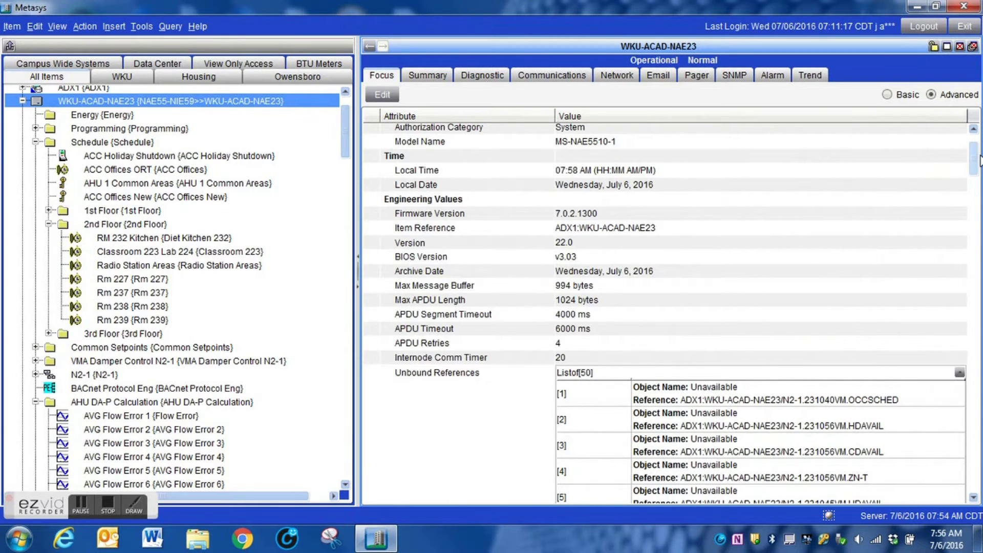
- Open the ACC Offices New and AHU 1 Common Areas interlocks, and review the Scheduled Items of the ACC Offices ORT schedule
{"action": "left_click", "coordinate": [210, 196]}
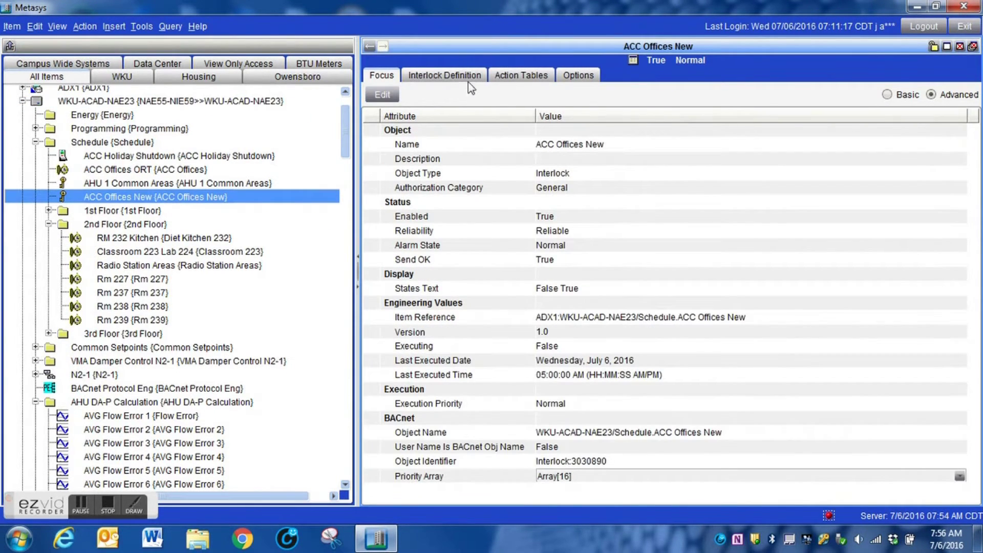
{"action": "left_click", "coordinate": [140, 183]}
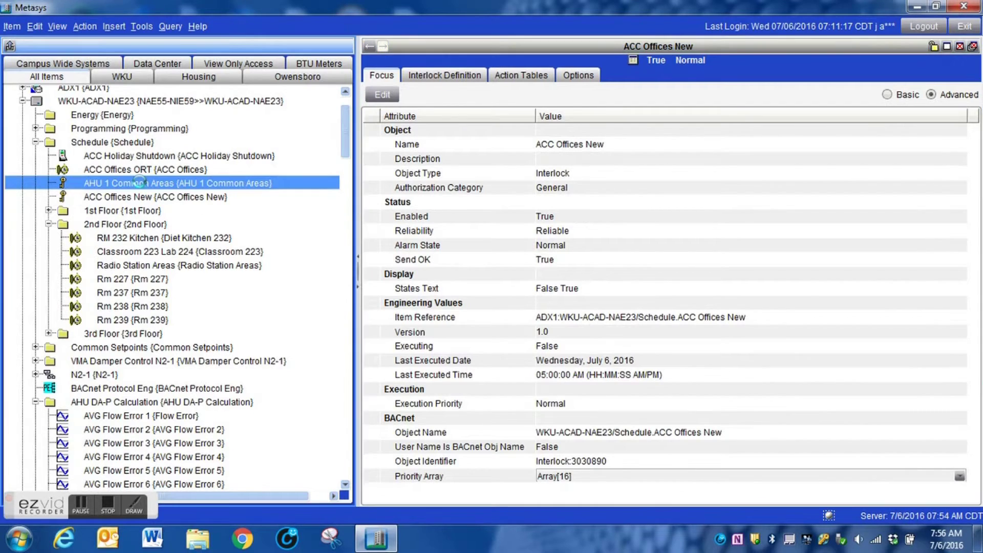
{"action": "left_click", "coordinate": [101, 169]}
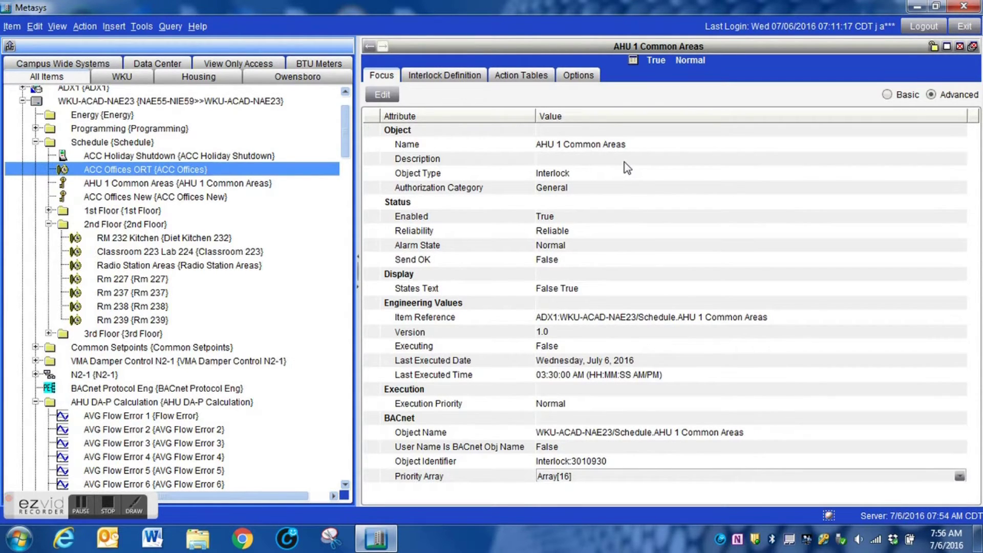
{"action": "double_click", "coordinate": [152, 168]}
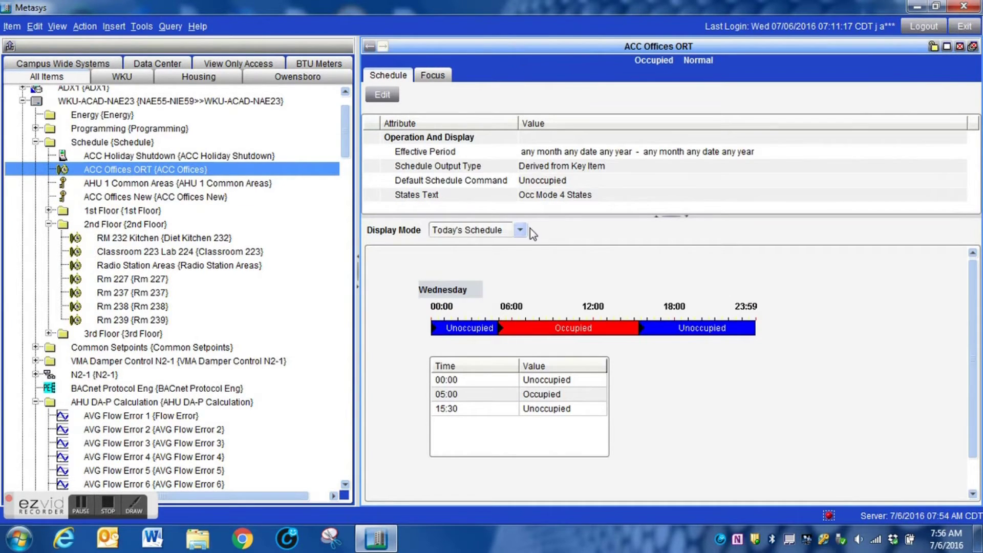
{"action": "left_click", "coordinate": [493, 230]}
{"action": "left_click", "coordinate": [493, 279]}
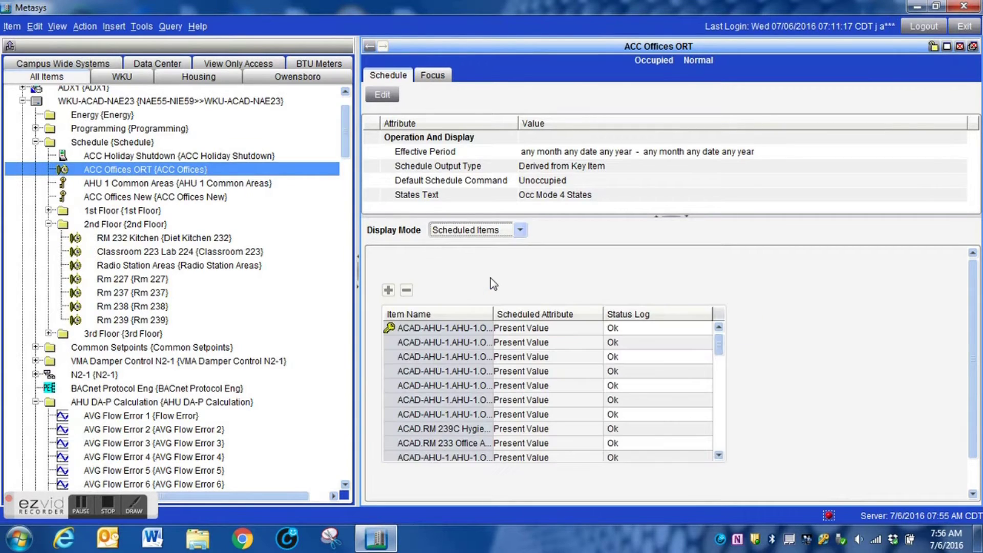
{"action": "left_click_drag", "start_coordinate": [719, 348], "coordinate": [723, 447]}
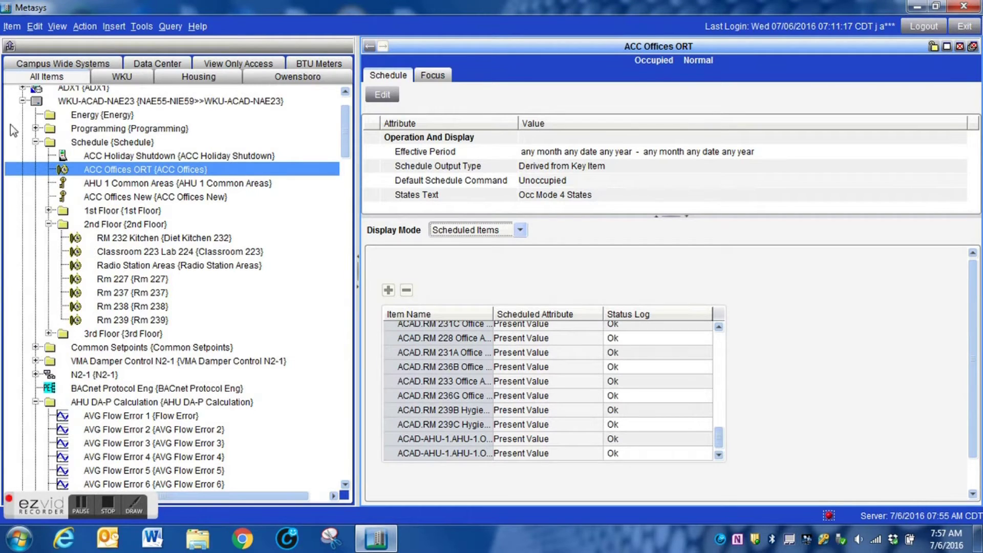
- Inspect the contents of the Programming folder and its Trend Study subfolder, and collapse Programming again
{"action": "left_click", "coordinate": [36, 128]}
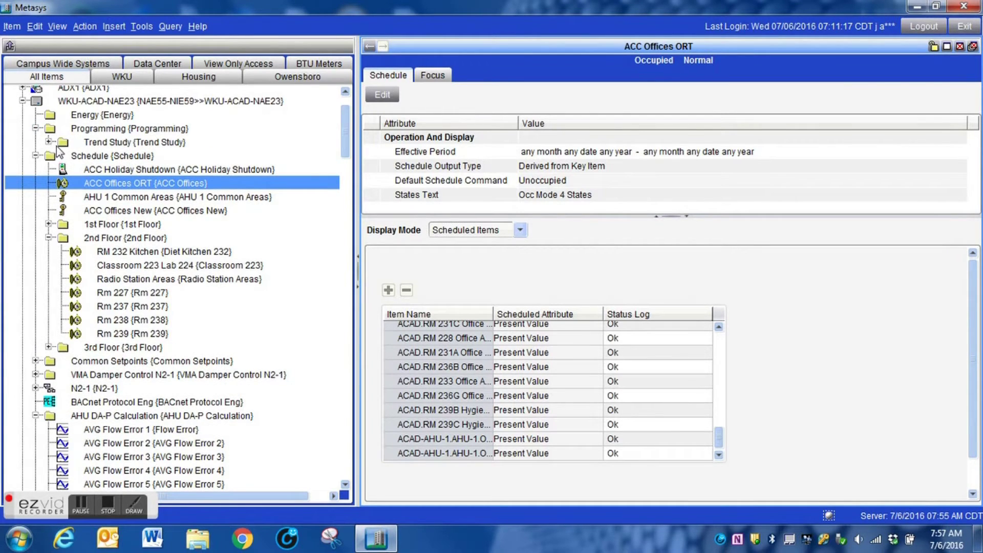
{"action": "left_click", "coordinate": [49, 142]}
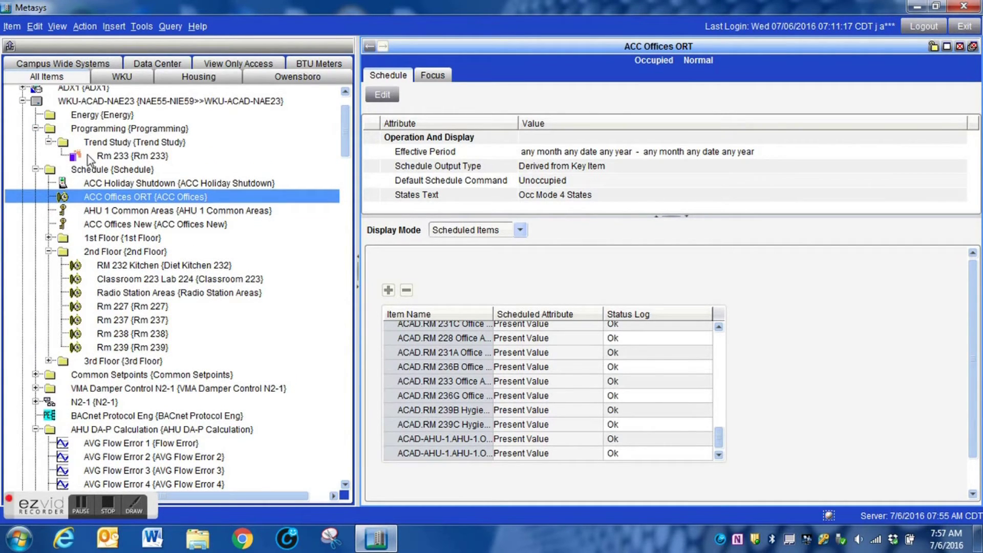
{"action": "left_click", "coordinate": [35, 128]}
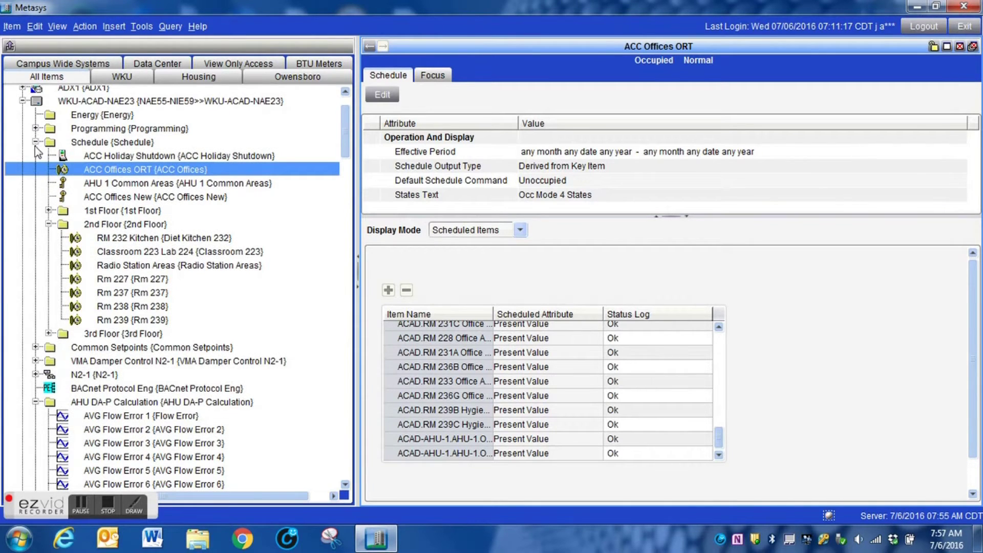
- View the TV Studio Areas schedule from the 1st Floor folder's summary and review its Scheduled Items
{"action": "left_click", "coordinate": [93, 211]}
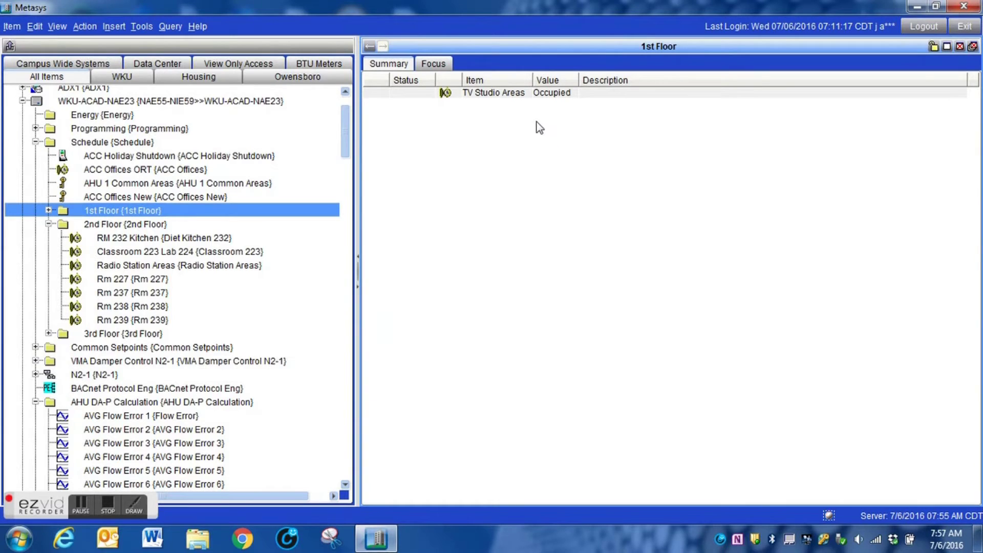
{"action": "right_click", "coordinate": [514, 93]}
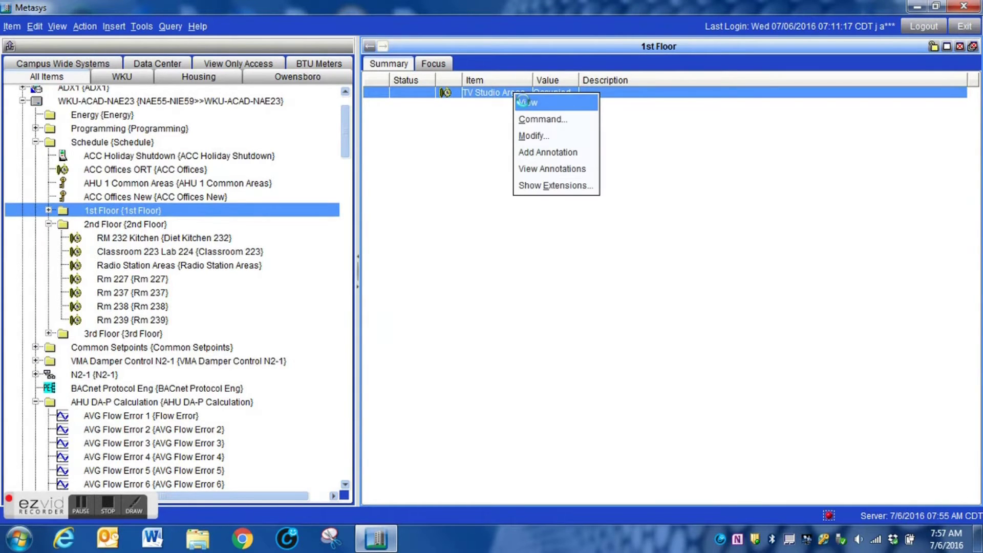
{"action": "left_click", "coordinate": [521, 99]}
{"action": "left_click", "coordinate": [491, 230]}
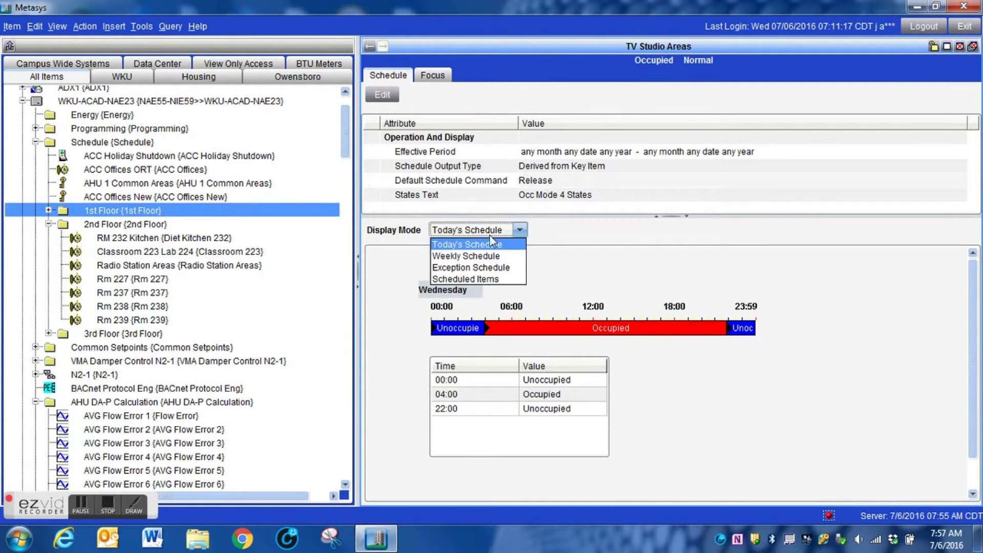
{"action": "left_click", "coordinate": [490, 279]}
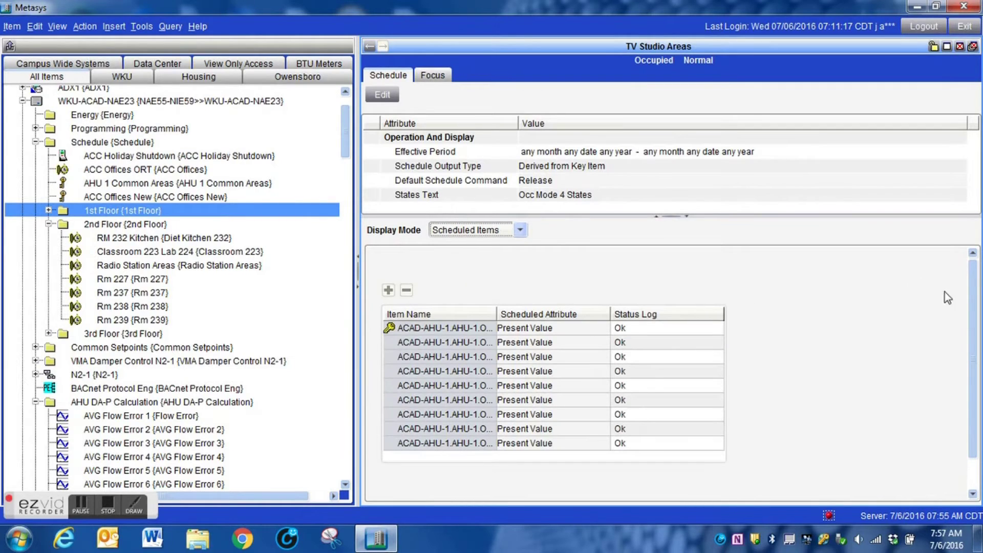
{"action": "scroll", "coordinate": [965, 292], "scroll_direction": "down", "scroll_amount": 3}
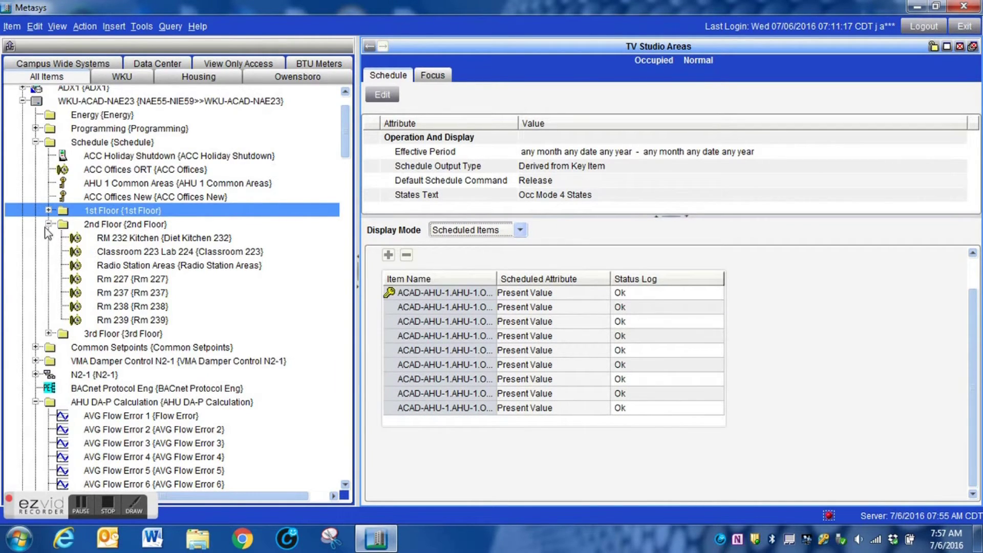
- Expand the 1st Floor folder and review the Scheduled Items of the RM 232 Kitchen and Classroom 223 Lab 224 schedules
{"action": "left_click", "coordinate": [49, 210]}
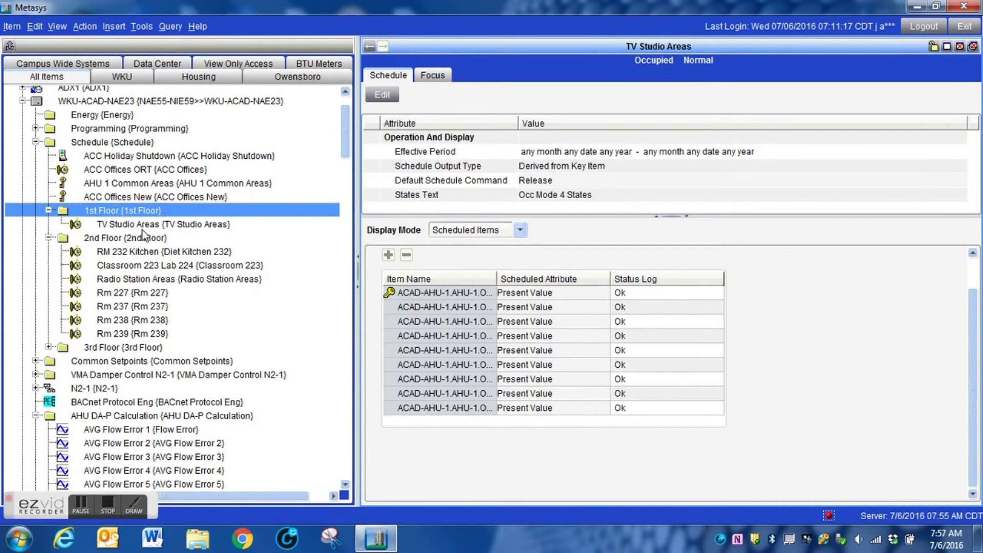
{"action": "left_click", "coordinate": [117, 252]}
{"action": "left_click", "coordinate": [447, 230]}
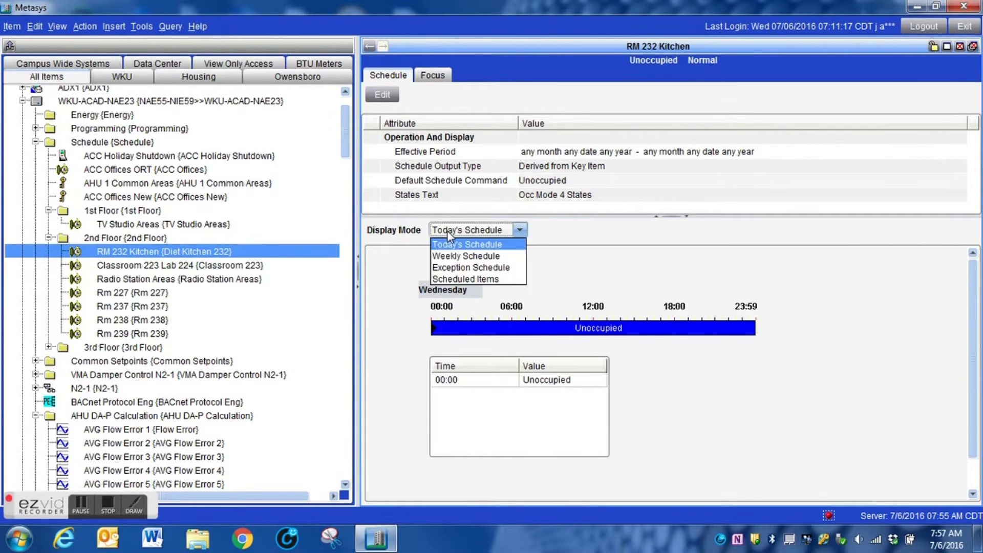
{"action": "left_click", "coordinate": [489, 279]}
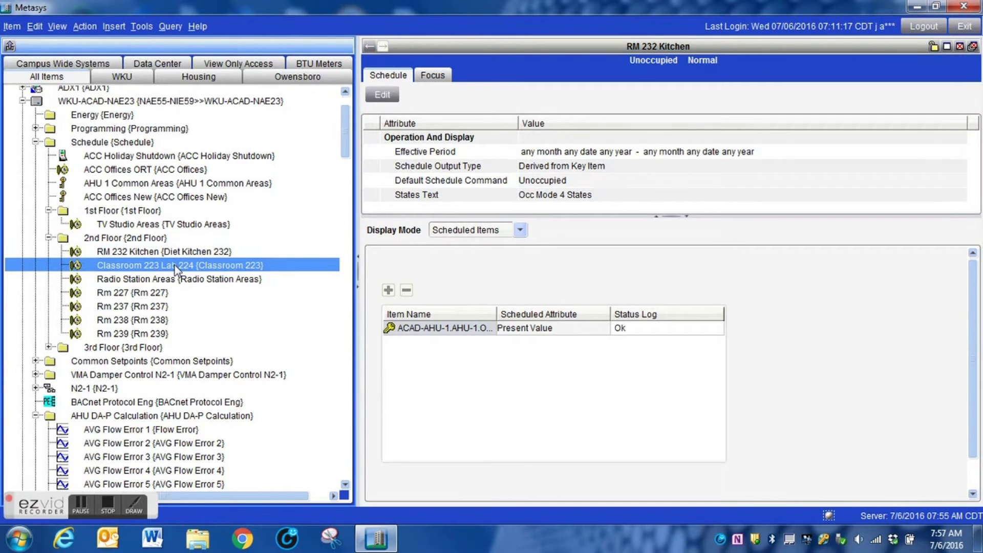
{"action": "left_click", "coordinate": [445, 230]}
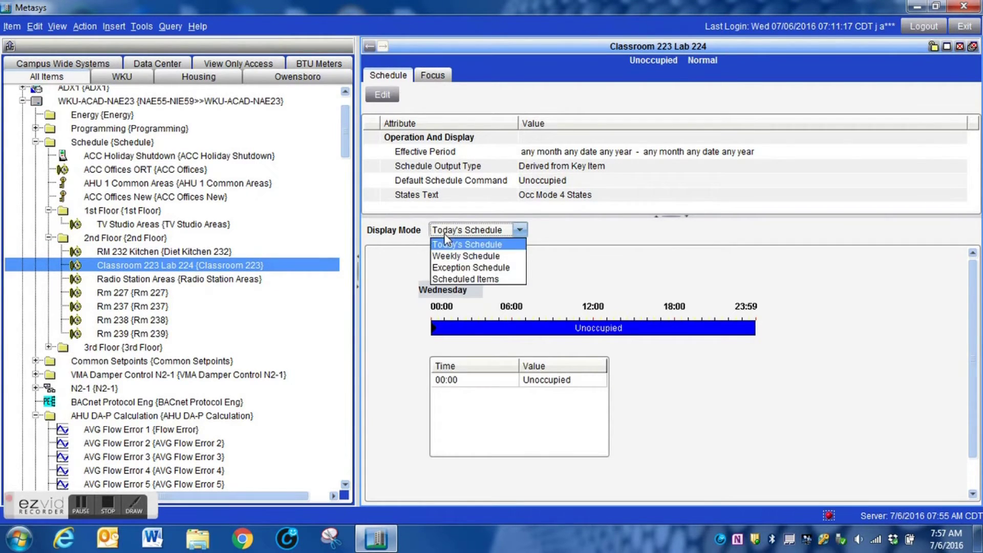
{"action": "left_click", "coordinate": [466, 277]}
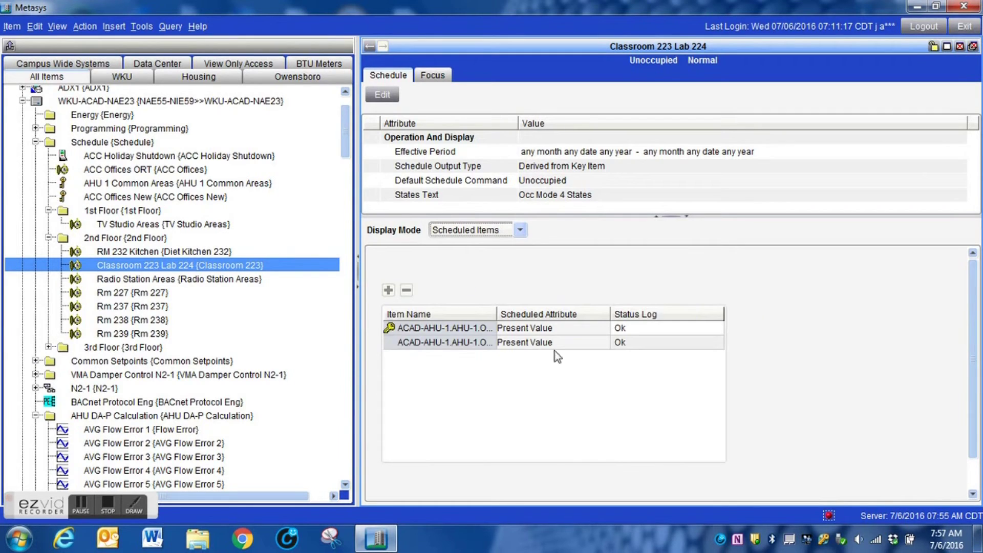
- Review the Scheduled Items of the Radio Station Areas and Rm 227 schedules in the 2nd Floor folder
{"action": "left_click", "coordinate": [140, 278]}
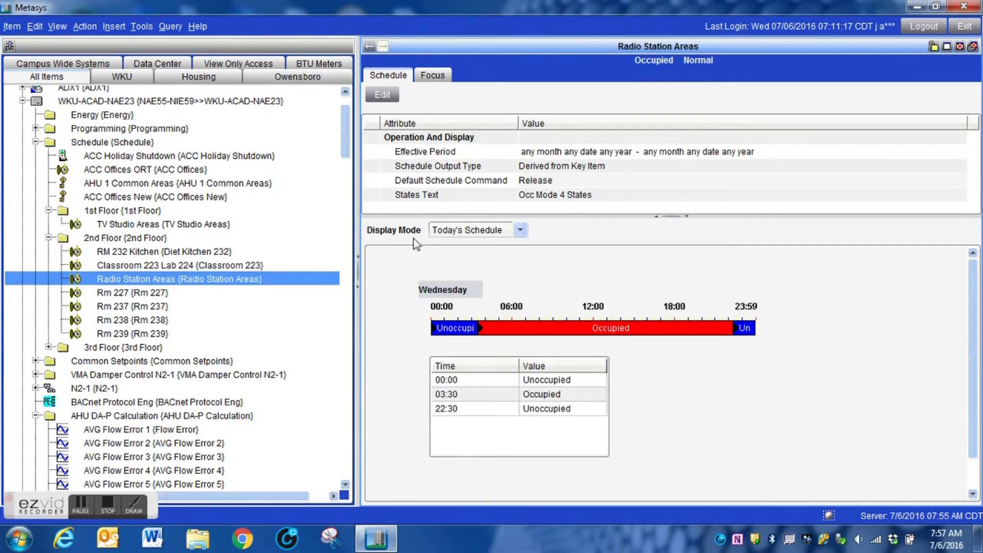
{"action": "left_click", "coordinate": [455, 231]}
{"action": "left_click", "coordinate": [468, 277]}
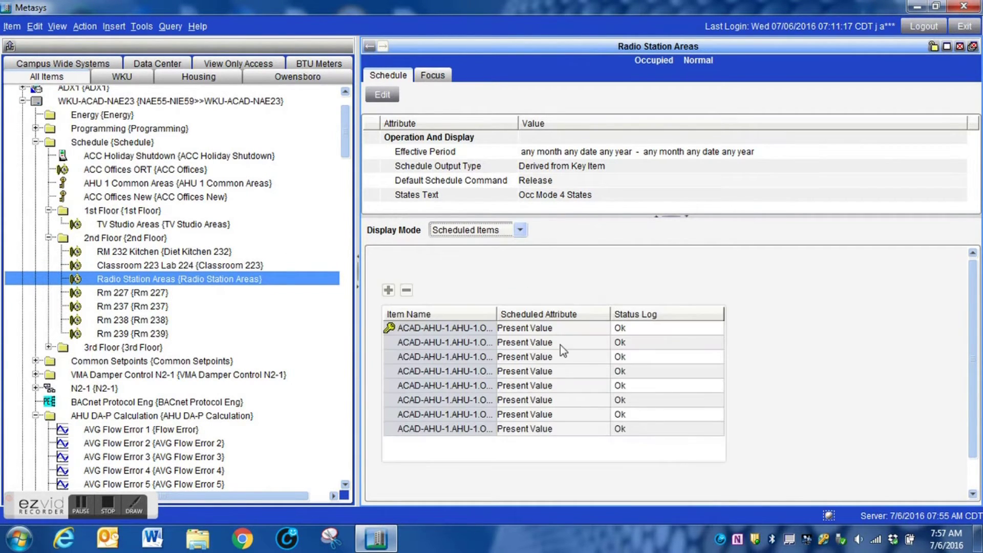
{"action": "left_click", "coordinate": [136, 292]}
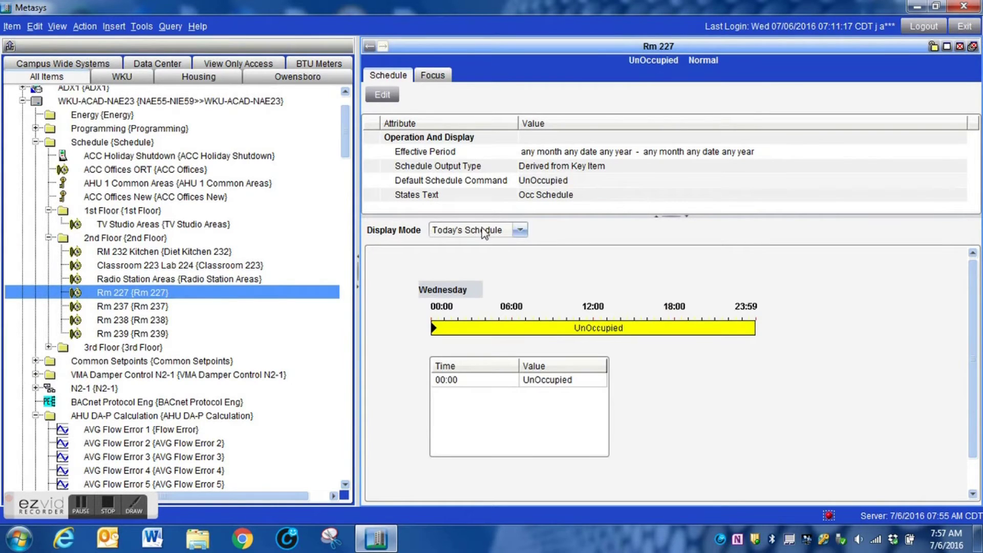
{"action": "left_click", "coordinate": [478, 235]}
{"action": "left_click", "coordinate": [488, 278]}
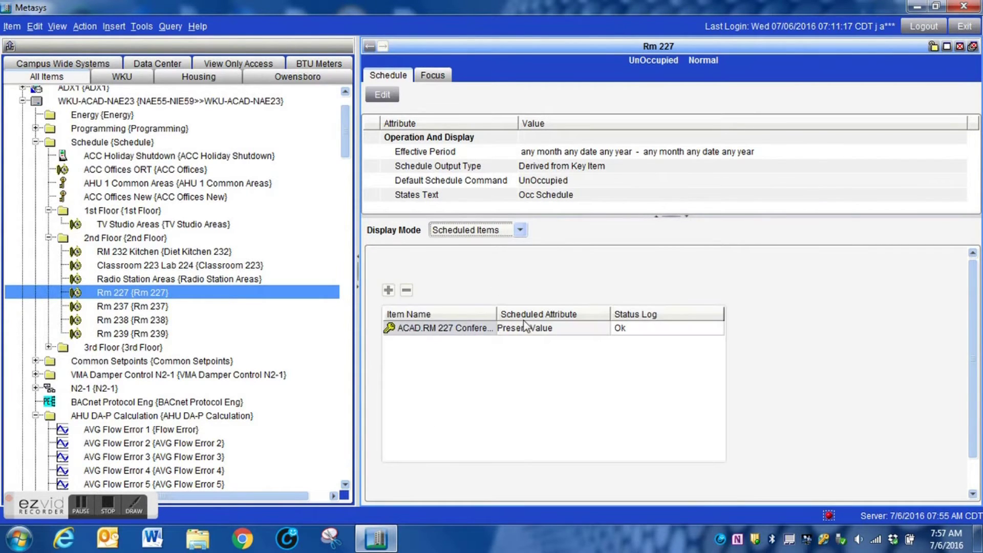
- Show the Scheduled Items of the Rm 237 schedule and widen the Item Name column to read the full reference
{"action": "left_click", "coordinate": [151, 307]}
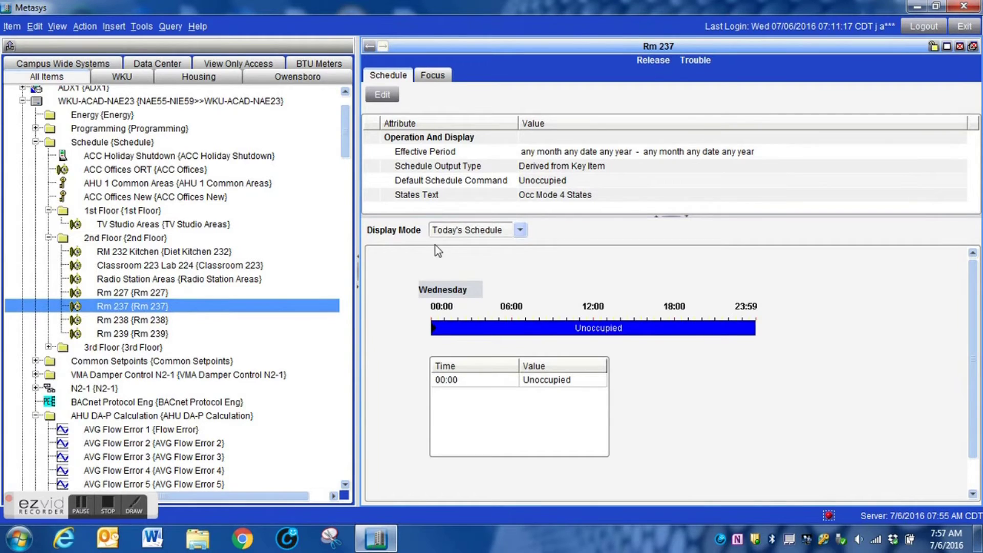
{"action": "left_click", "coordinate": [459, 233]}
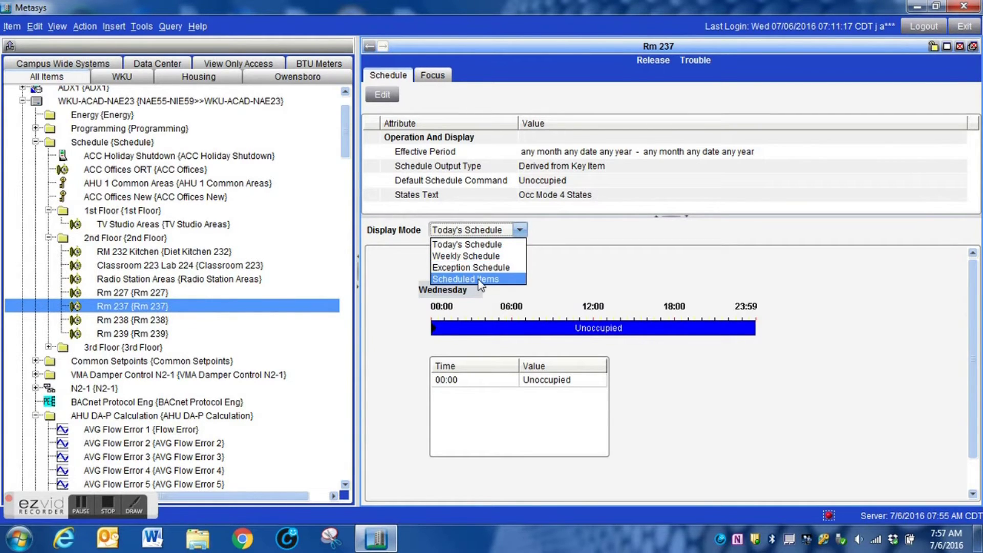
{"action": "left_click", "coordinate": [480, 279]}
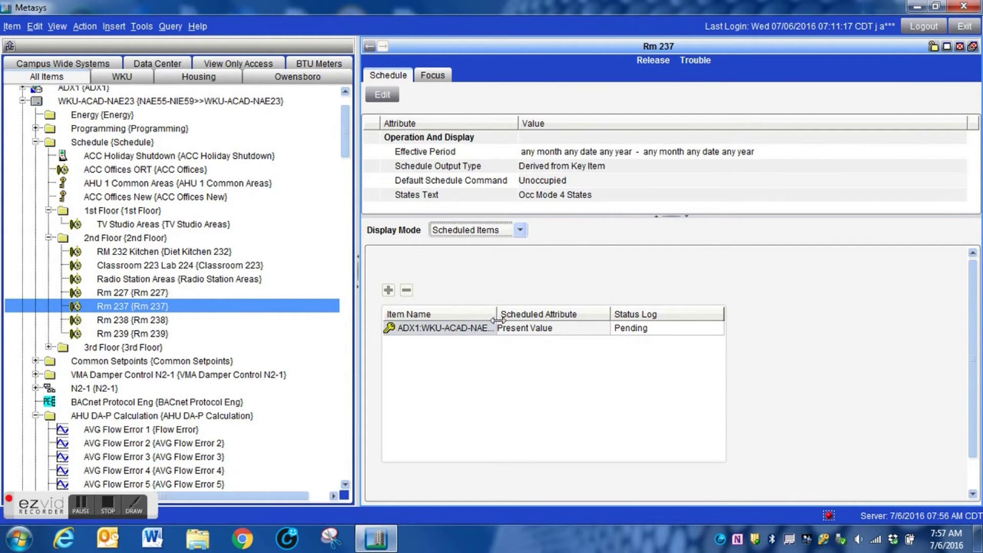
{"action": "left_click_drag", "start_coordinate": [496, 313], "coordinate": [599, 314]}
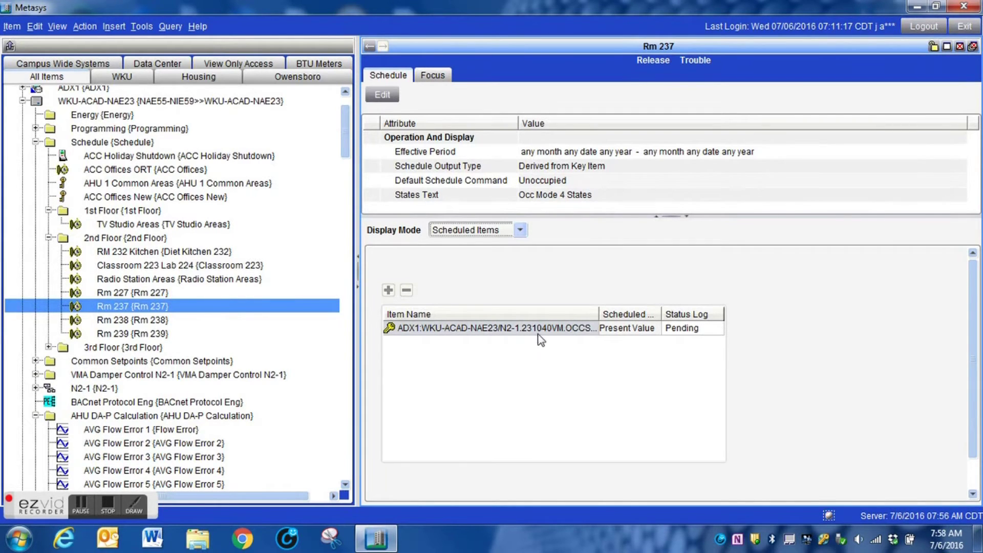
- Expand the N2-1 trunk and look through its devices for the 231040VM controller referenced by Rm 237
{"action": "left_click", "coordinate": [36, 388]}
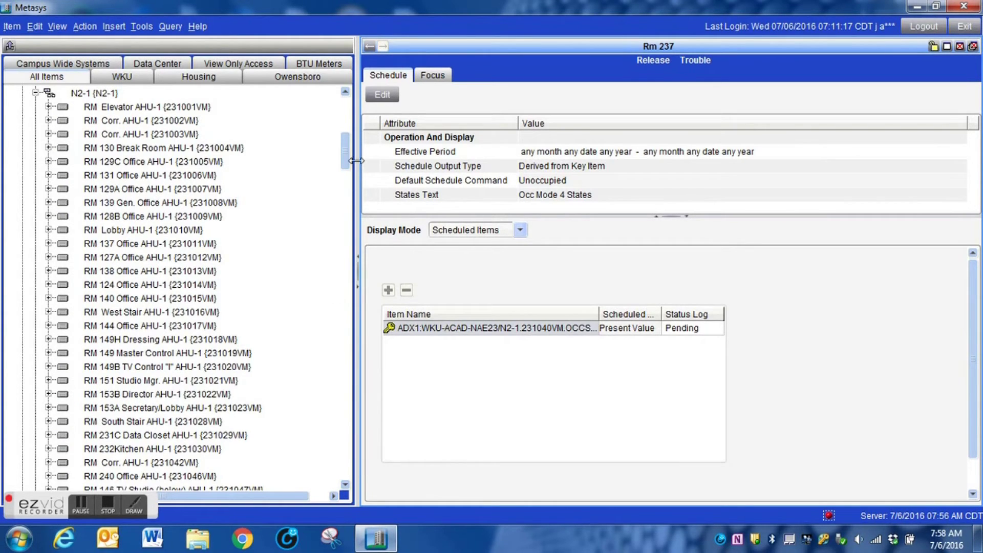
{"action": "left_click_drag", "start_coordinate": [346, 157], "coordinate": [346, 170]}
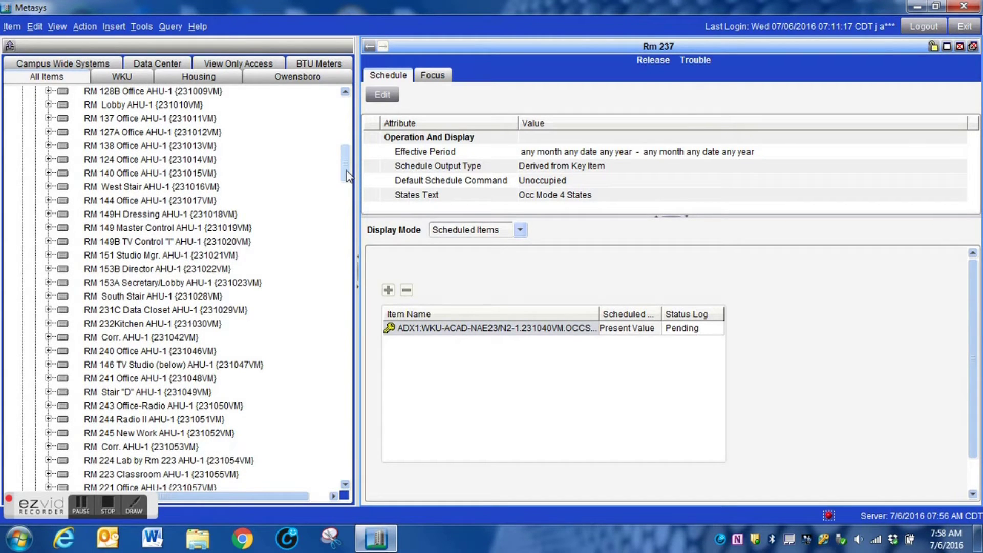
{"action": "left_click_drag", "start_coordinate": [346, 170], "coordinate": [352, 183]}
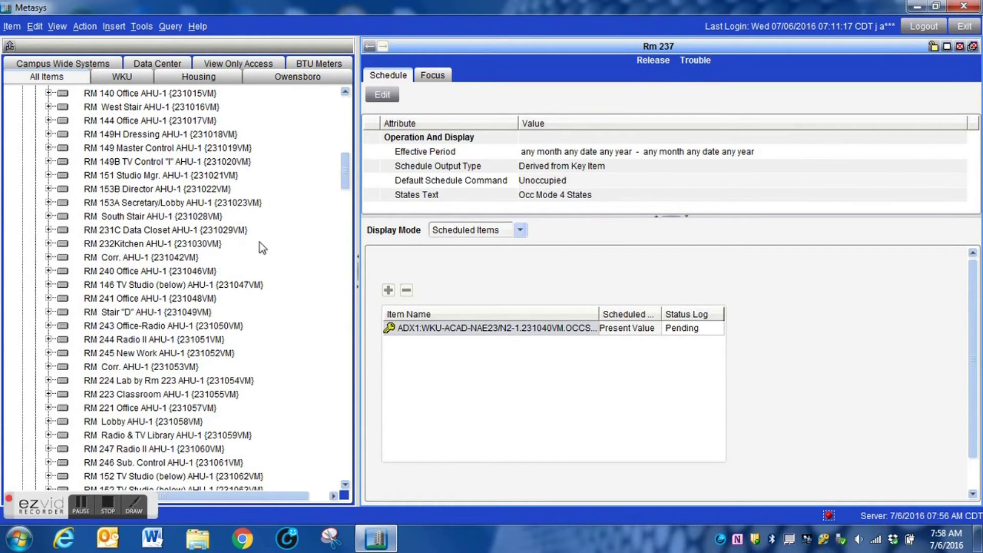
{"action": "left_click", "coordinate": [382, 95]}
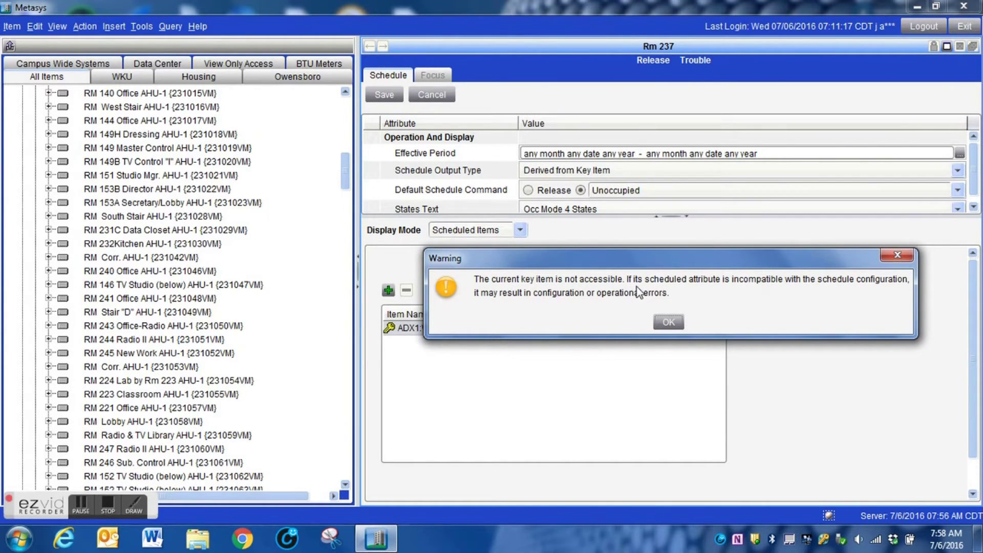
{"action": "left_click", "coordinate": [668, 321]}
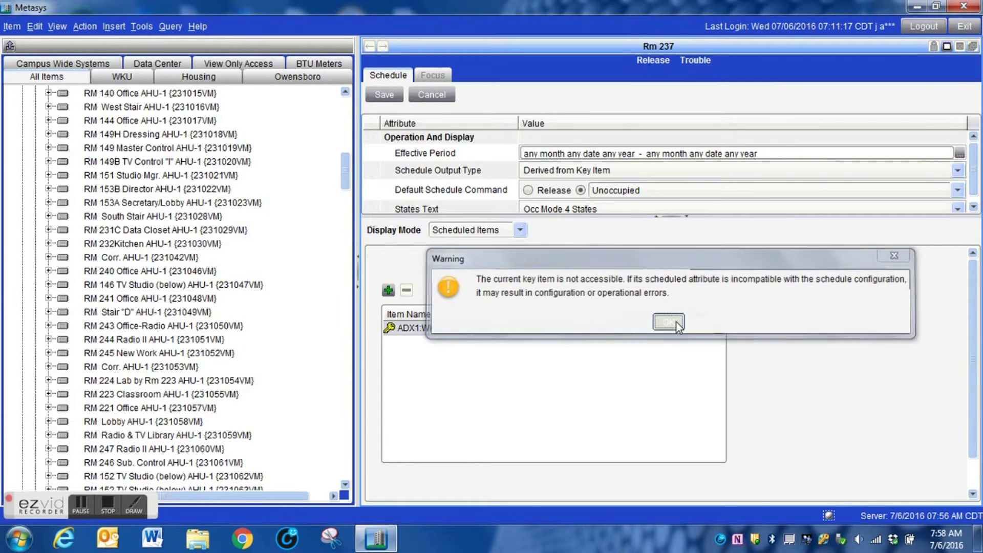
{"action": "left_click", "coordinate": [443, 97]}
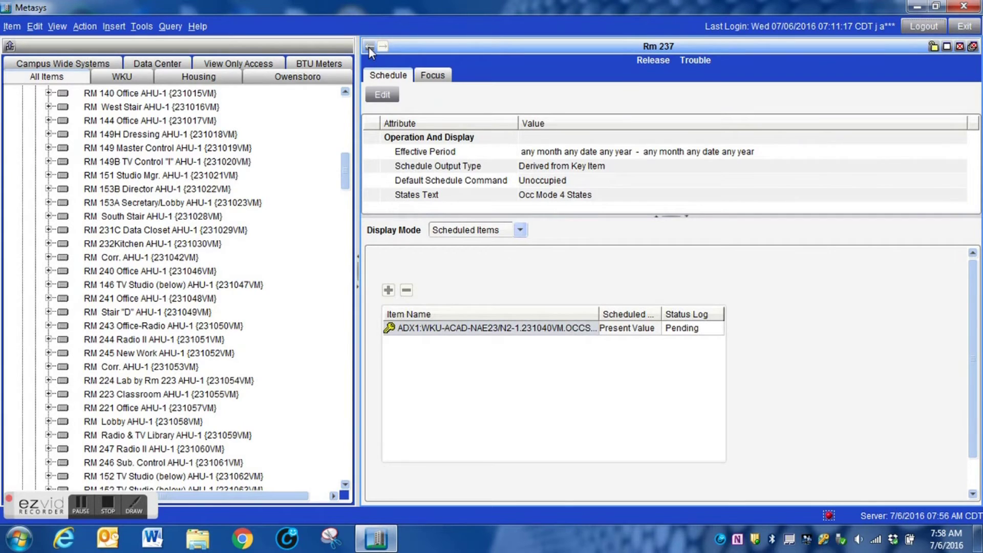
- Delete the Rm 237 schedule from the 2nd Floor schedule folder
{"action": "left_click_drag", "start_coordinate": [342, 176], "coordinate": [345, 132]}
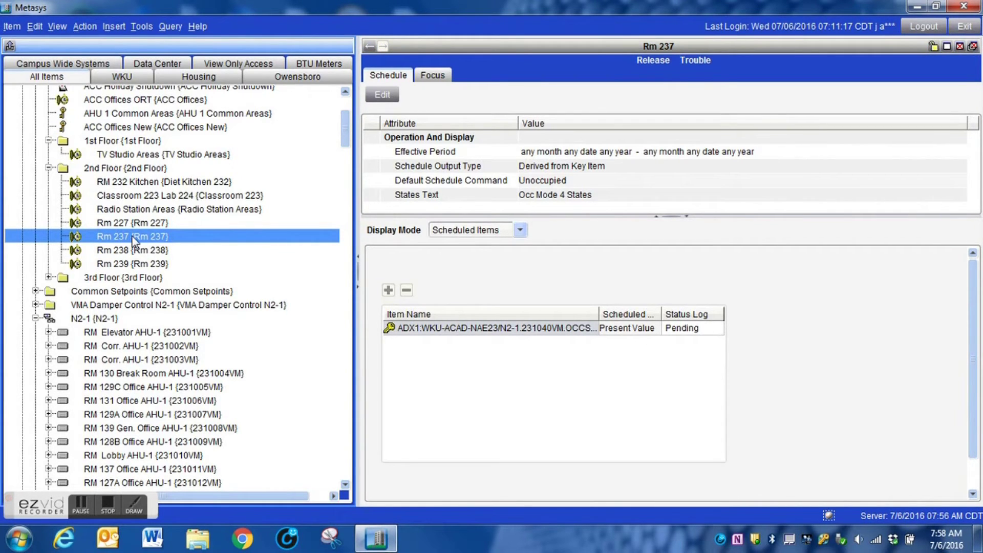
{"action": "key", "text": "Delete"}
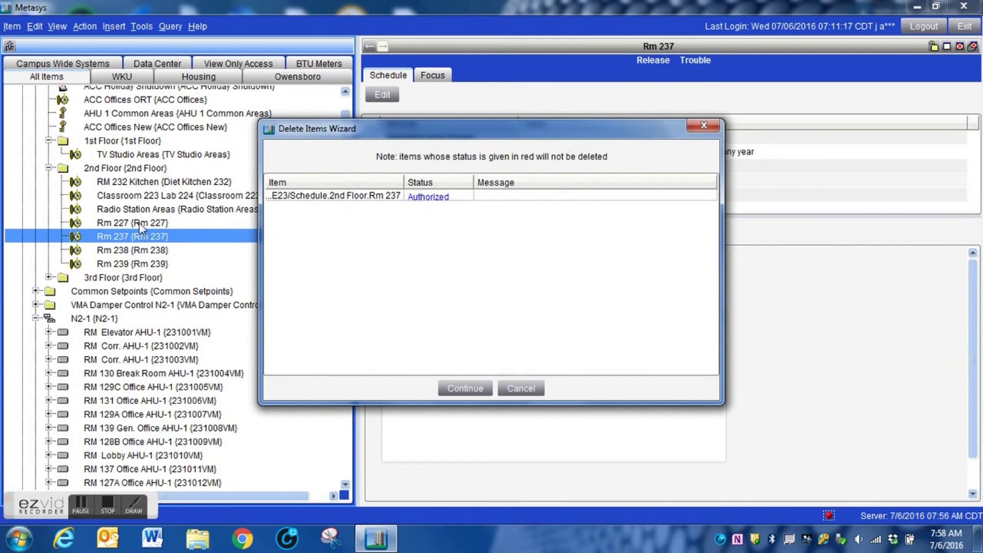
{"action": "left_click", "coordinate": [465, 388]}
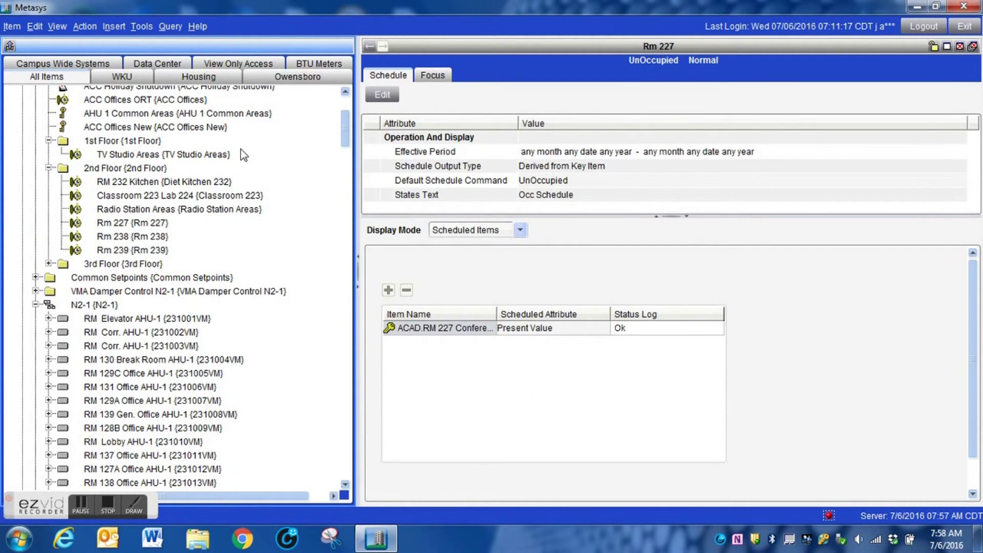
- Check the WKU-ACAD-NAE23 engine's focus view and return to the previously displayed schedule
{"action": "left_click_drag", "start_coordinate": [345, 127], "coordinate": [343, 106]}
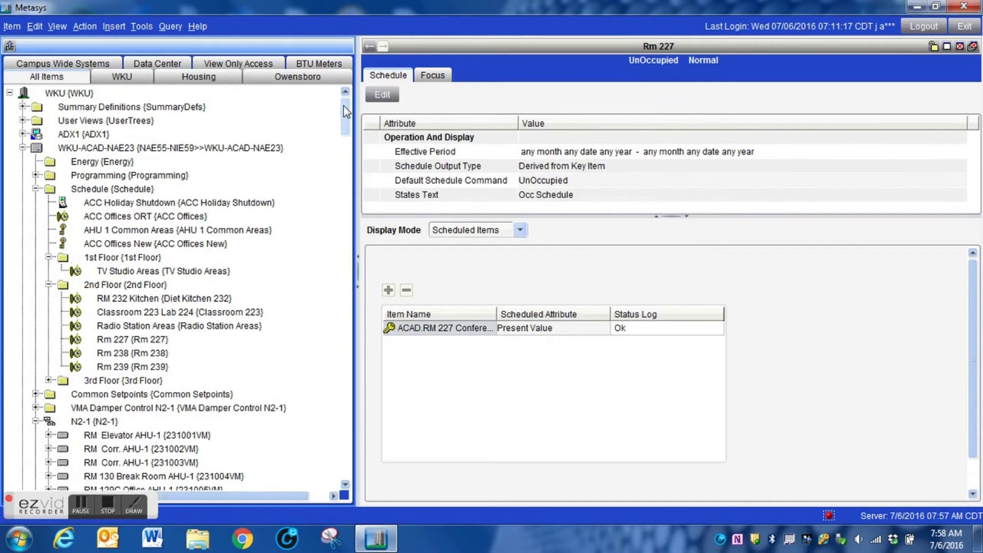
{"action": "left_click", "coordinate": [241, 147]}
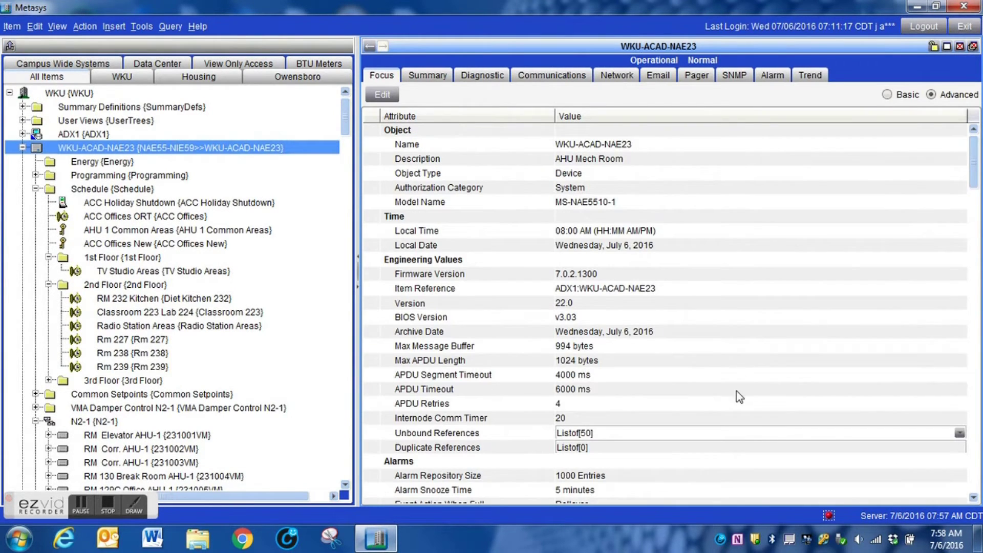
{"action": "left_click", "coordinate": [368, 46]}
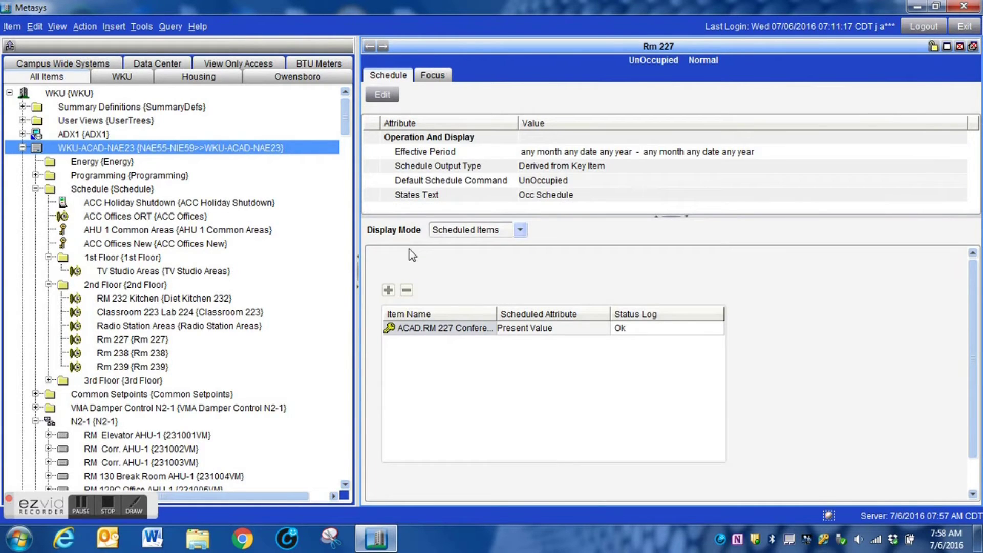
- Reopen the Rm 227 schedule and review its Scheduled Items
{"action": "left_click", "coordinate": [134, 340]}
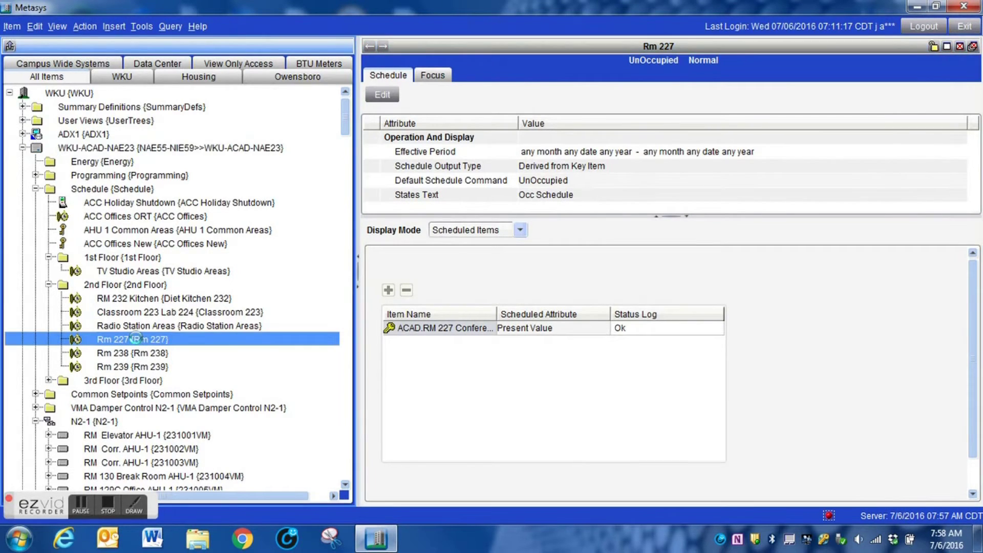
{"action": "left_click", "coordinate": [452, 231]}
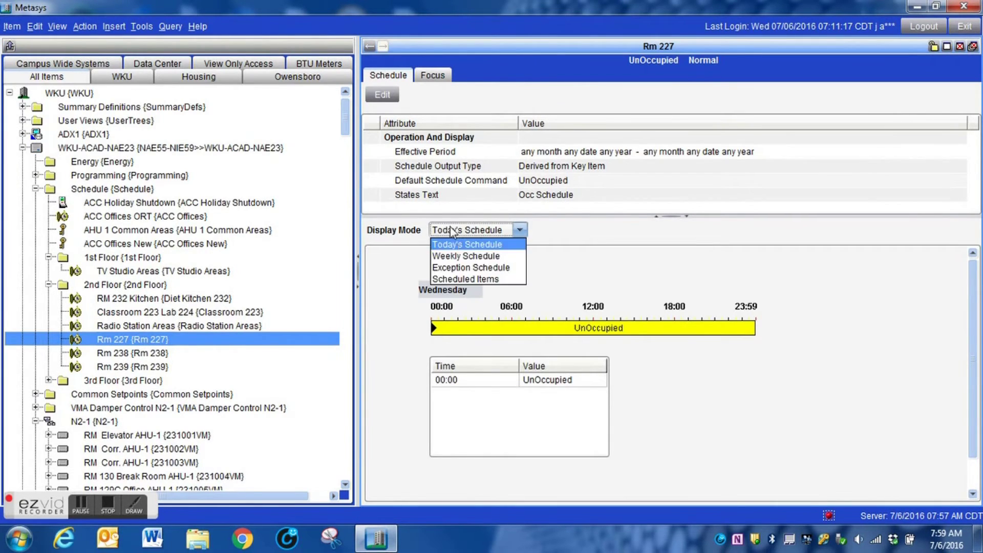
{"action": "left_click", "coordinate": [475, 279]}
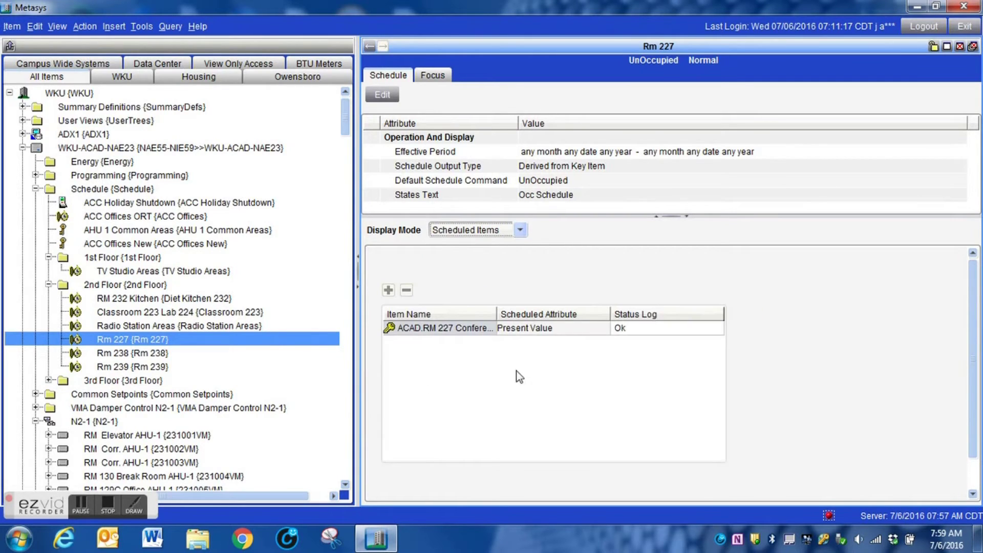
- Check the Rm 238 schedule's Scheduled Items with a widened Item Name column, and delete the schedule from the 2nd Floor folder
{"action": "left_click", "coordinate": [130, 352]}
{"action": "left_click", "coordinate": [460, 233]}
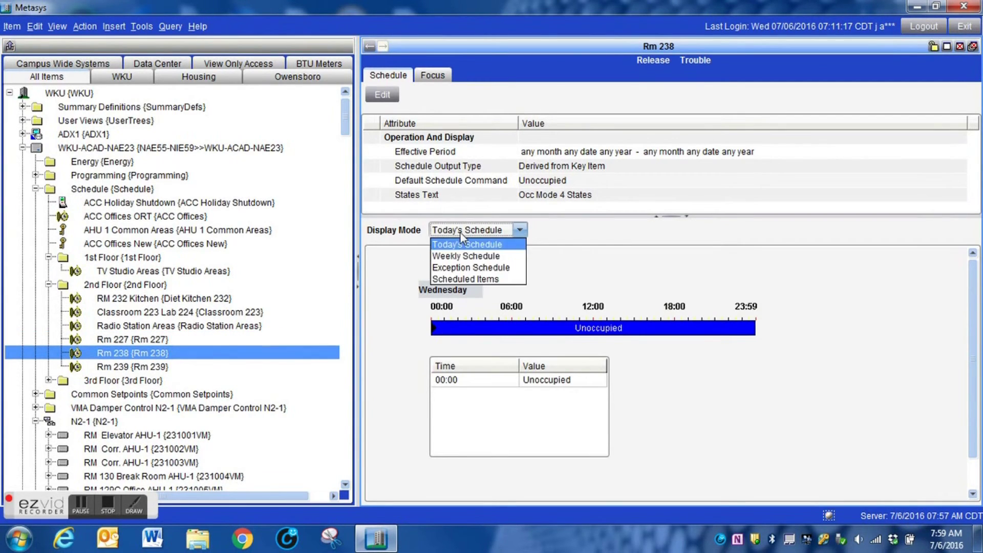
{"action": "left_click", "coordinate": [471, 280]}
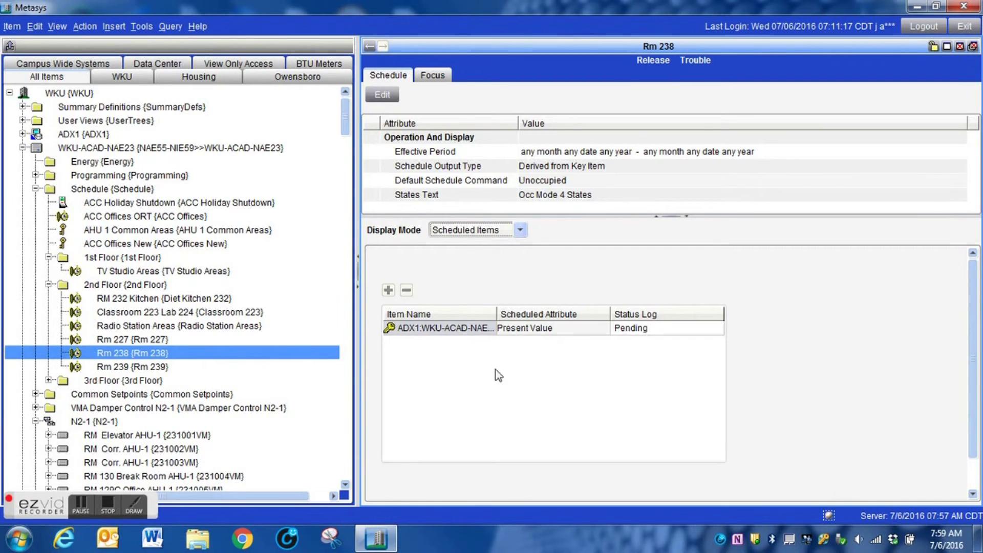
{"action": "left_click_drag", "start_coordinate": [496, 311], "coordinate": [558, 314]}
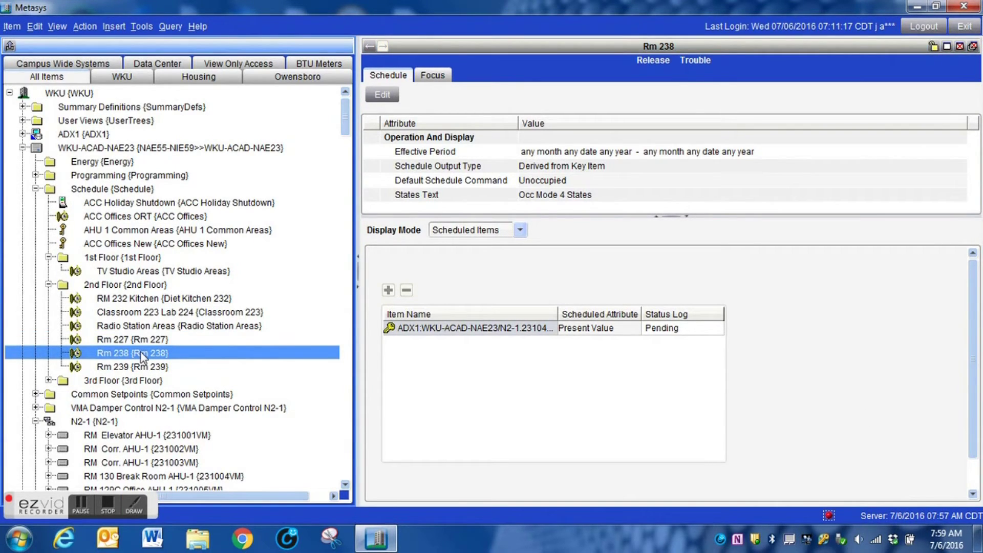
{"action": "key", "text": "Delete"}
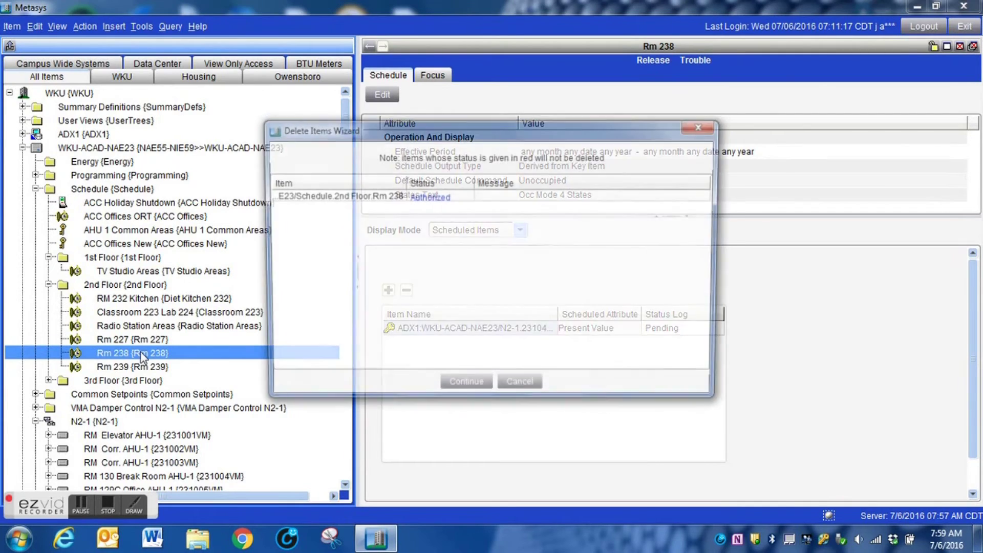
{"action": "left_click", "coordinate": [462, 388]}
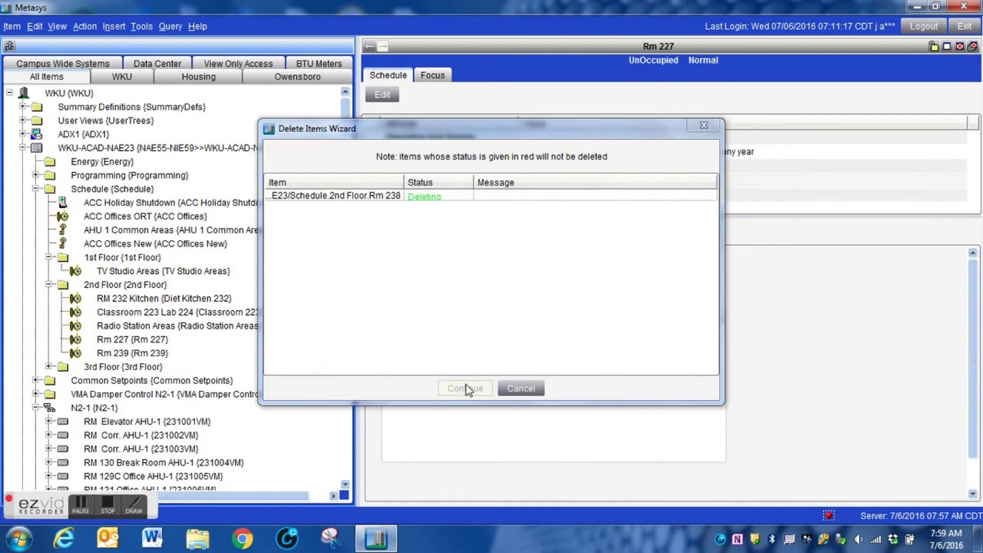
- Review the Scheduled Items of the Rm 227 and Rm 239 schedules in the 2nd Floor folder
{"action": "left_click", "coordinate": [149, 340]}
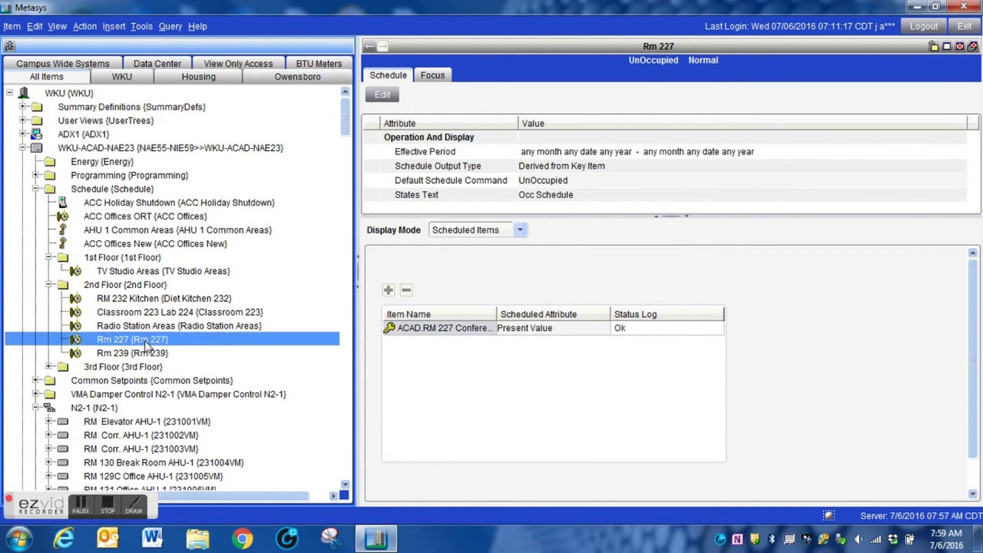
{"action": "left_click", "coordinate": [438, 238]}
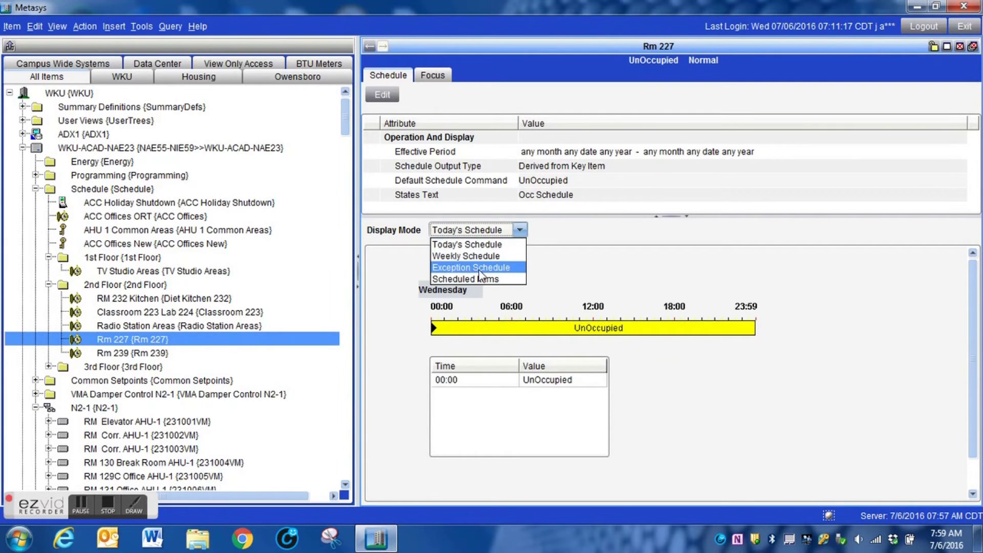
{"action": "left_click", "coordinate": [478, 281]}
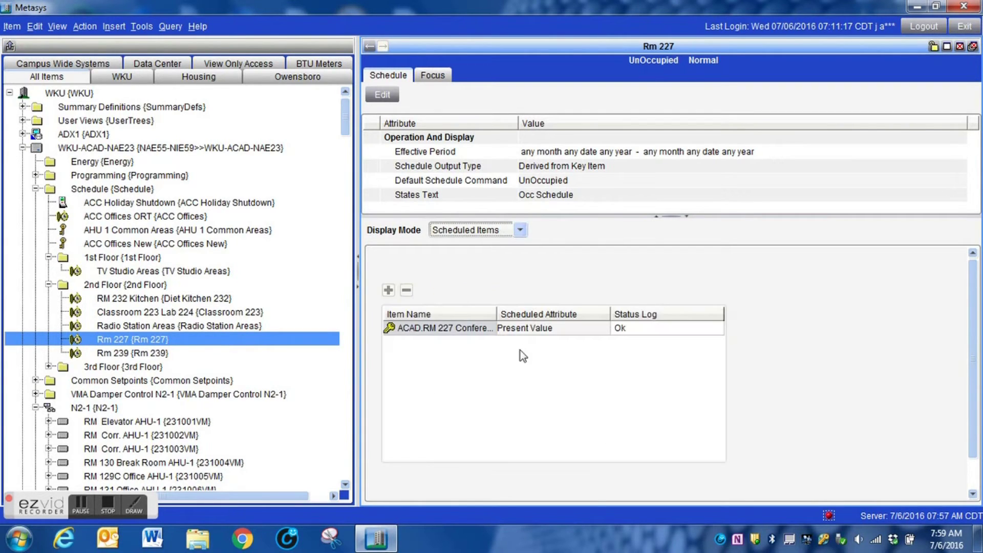
{"action": "left_click", "coordinate": [129, 351]}
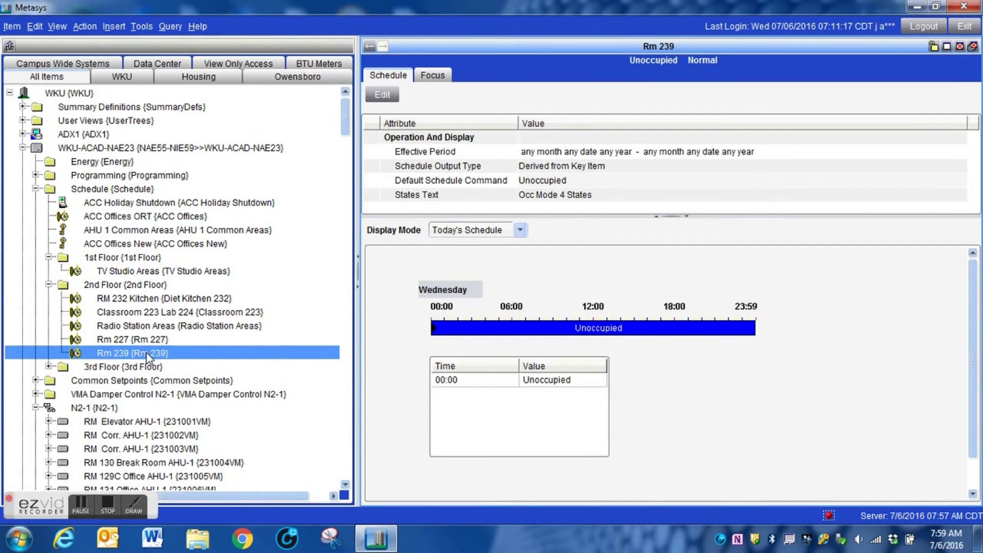
{"action": "left_click", "coordinate": [519, 230]}
{"action": "left_click", "coordinate": [476, 279]}
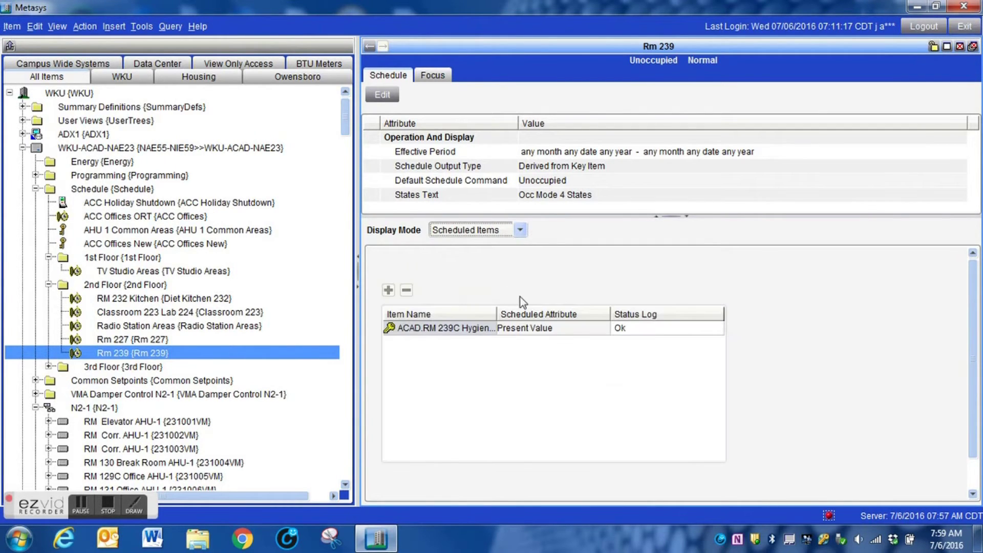
- Expand the 3rd Floor schedule folder and review the Scheduled Items of the Exam Rm 315 schedule
{"action": "left_click", "coordinate": [49, 366]}
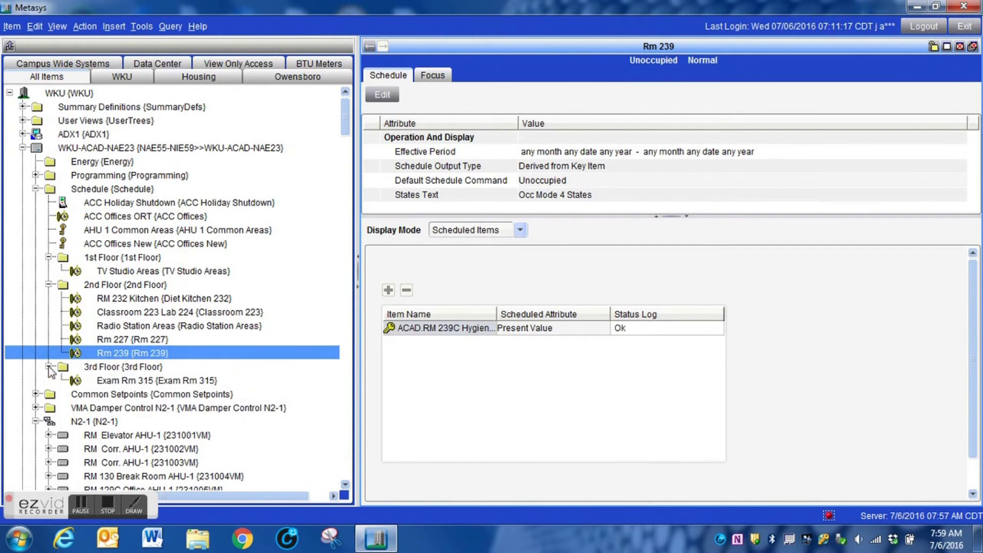
{"action": "left_click", "coordinate": [123, 382]}
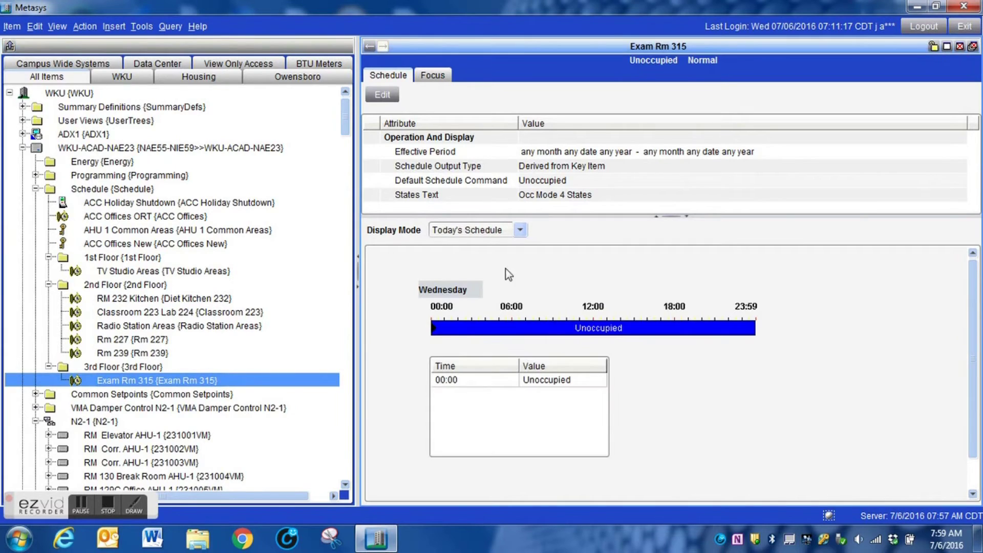
{"action": "left_click", "coordinate": [477, 231]}
{"action": "left_click", "coordinate": [476, 279]}
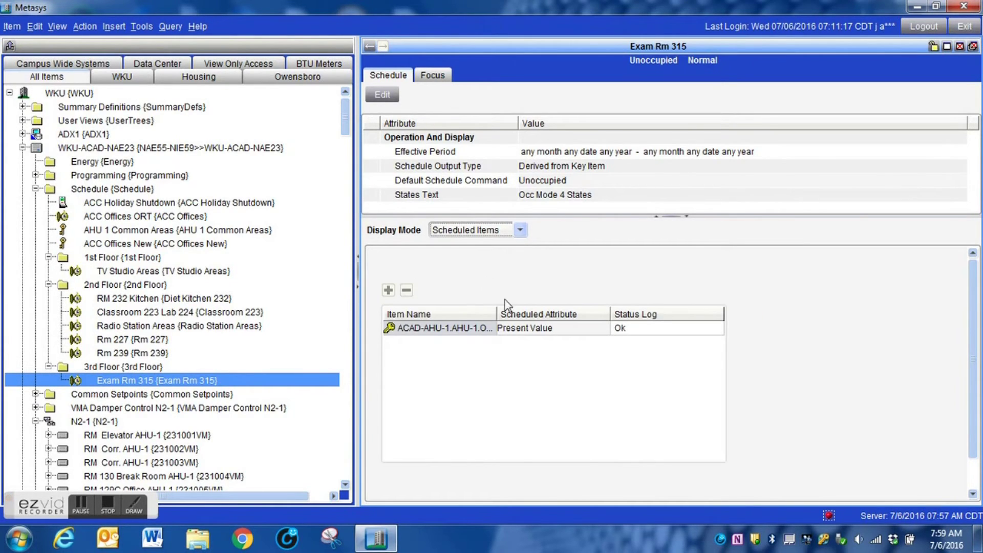
- Open Comm Set point control in WKU-ACAD-NAE23's Common Setpoints folder and examine its Slaves List for unavailable objects
{"action": "left_click", "coordinate": [35, 394]}
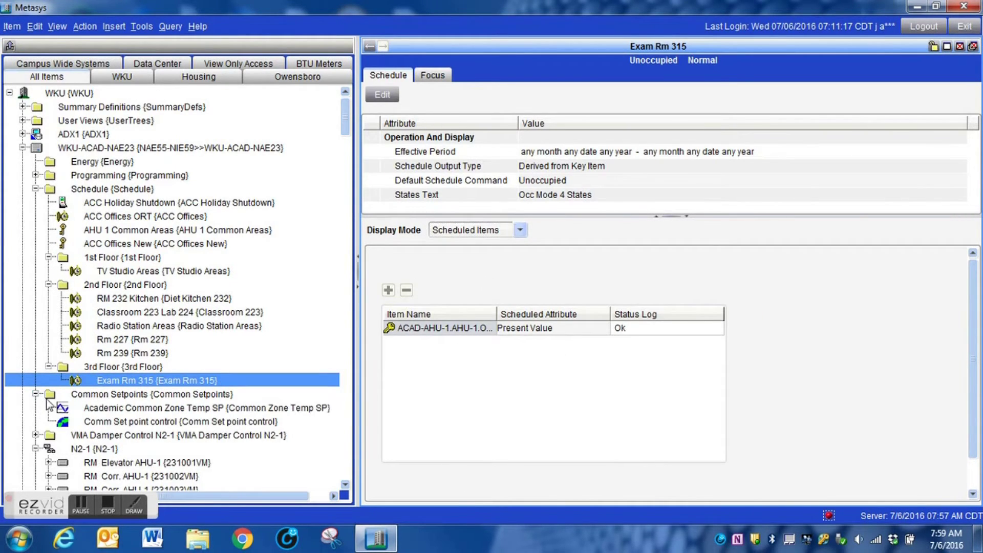
{"action": "left_click_drag", "start_coordinate": [345, 128], "coordinate": [345, 152]}
{"action": "left_click", "coordinate": [249, 187]}
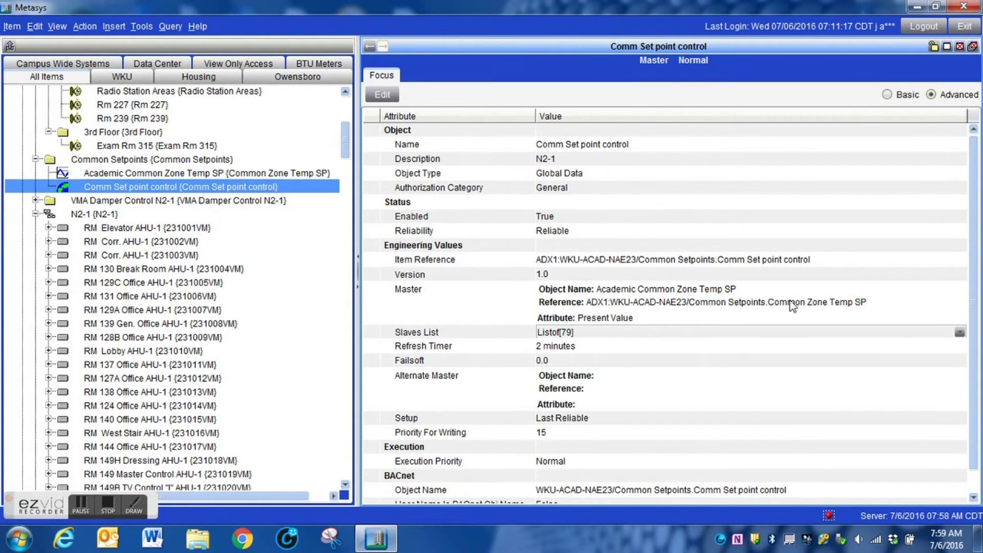
{"action": "left_click", "coordinate": [959, 334]}
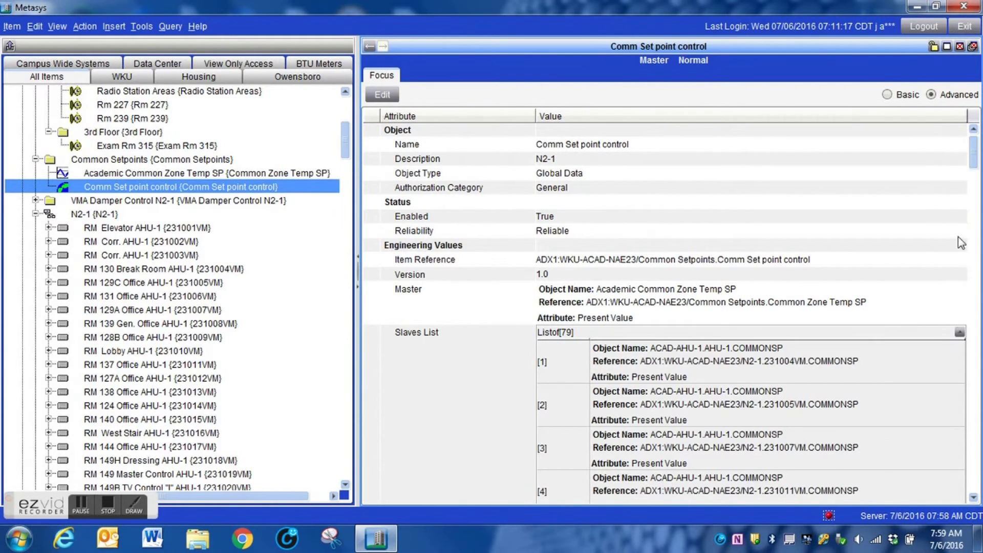
{"action": "left_click_drag", "start_coordinate": [974, 168], "coordinate": [974, 250]}
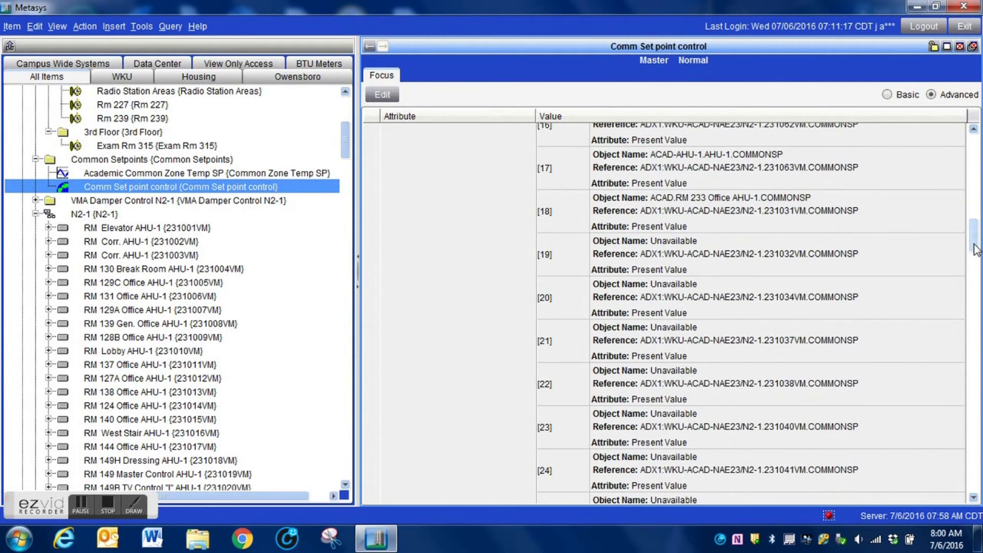
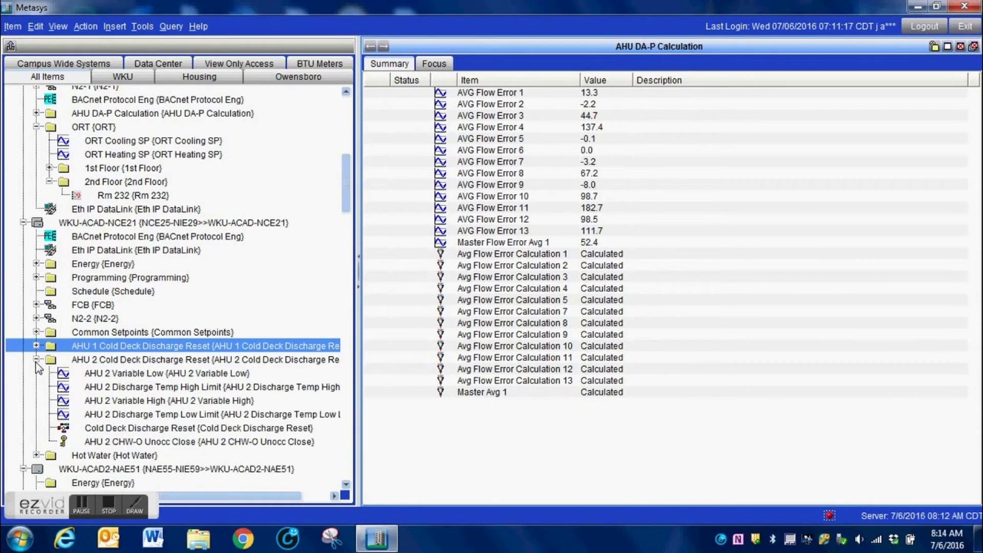
- Check the Warmer Cooler Control logic and the Econ CHWS Master Control Slaves List in WKU-ACAD-NCE21's Common Setpoints folder
{"action": "left_click", "coordinate": [37, 332]}
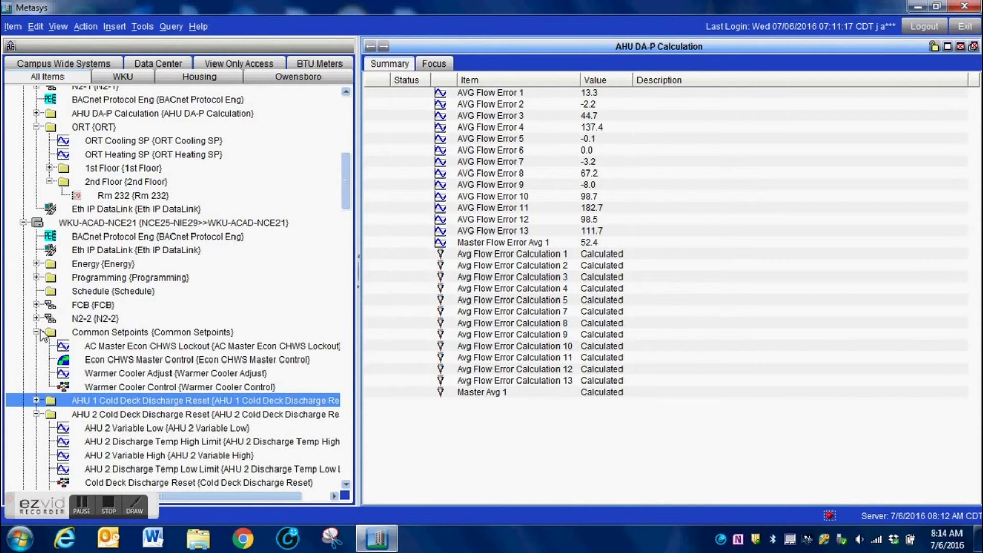
{"action": "left_click", "coordinate": [114, 390]}
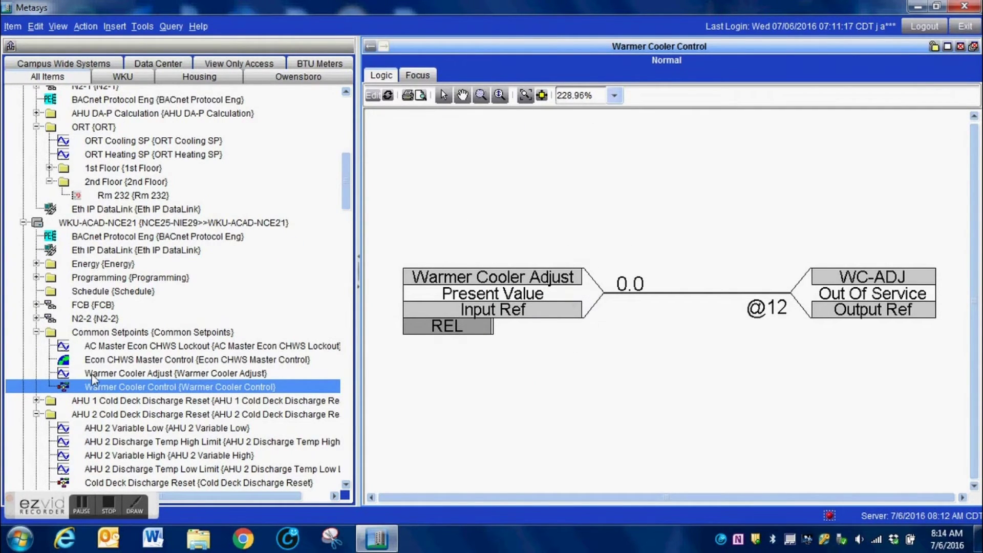
{"action": "left_click", "coordinate": [105, 360]}
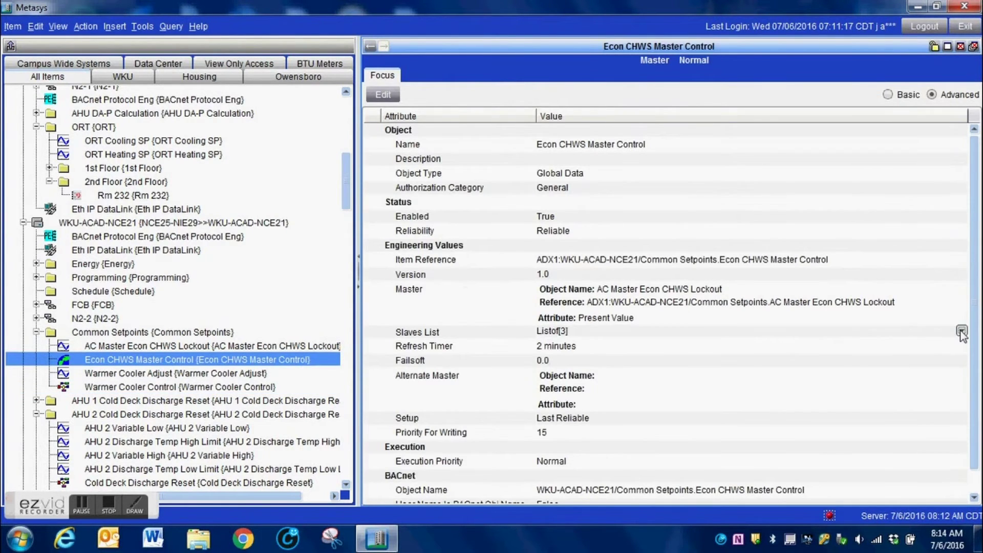
{"action": "left_click", "coordinate": [959, 332]}
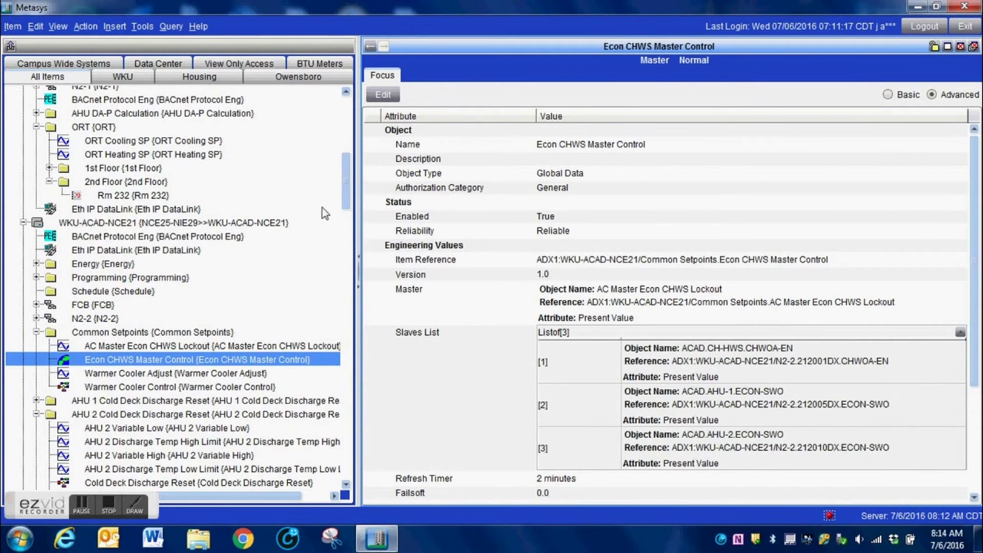
- Open OA-T Share in WKU-ACAD-NCE21's Programming folder and examine its master reference and expanded Slaves List
{"action": "scroll", "coordinate": [350, 190], "scroll_direction": "up", "scroll_amount": 1}
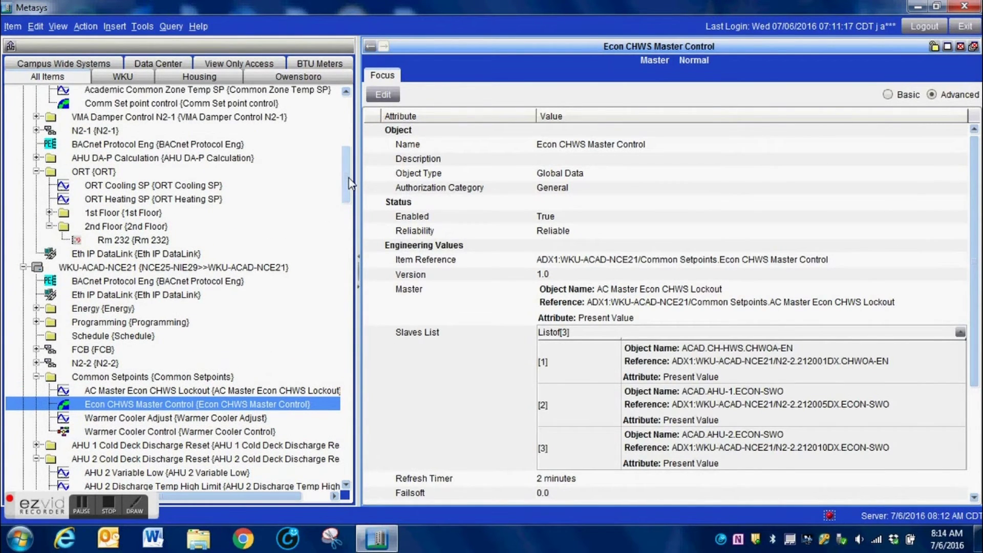
{"action": "left_click", "coordinate": [36, 322]}
{"action": "left_click", "coordinate": [83, 338]}
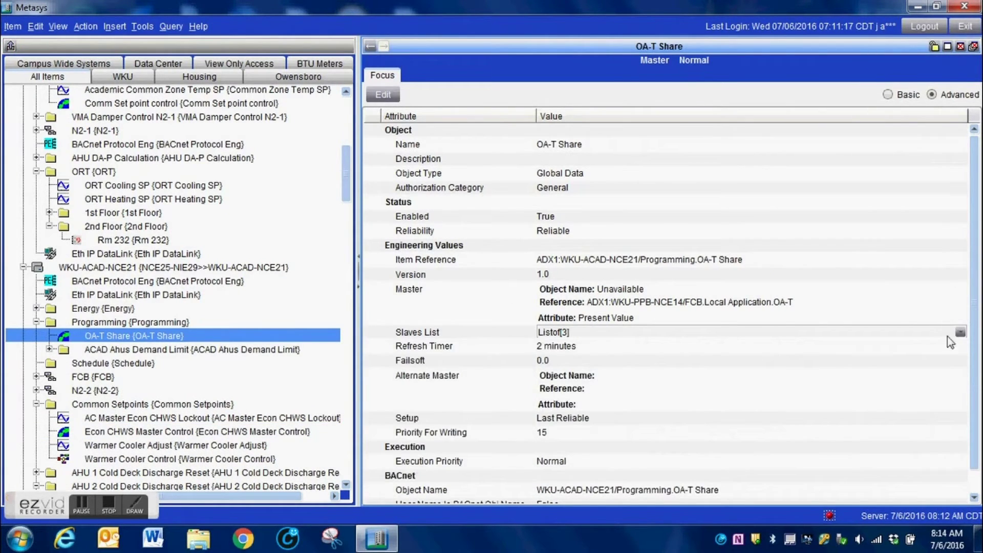
{"action": "left_click", "coordinate": [959, 332]}
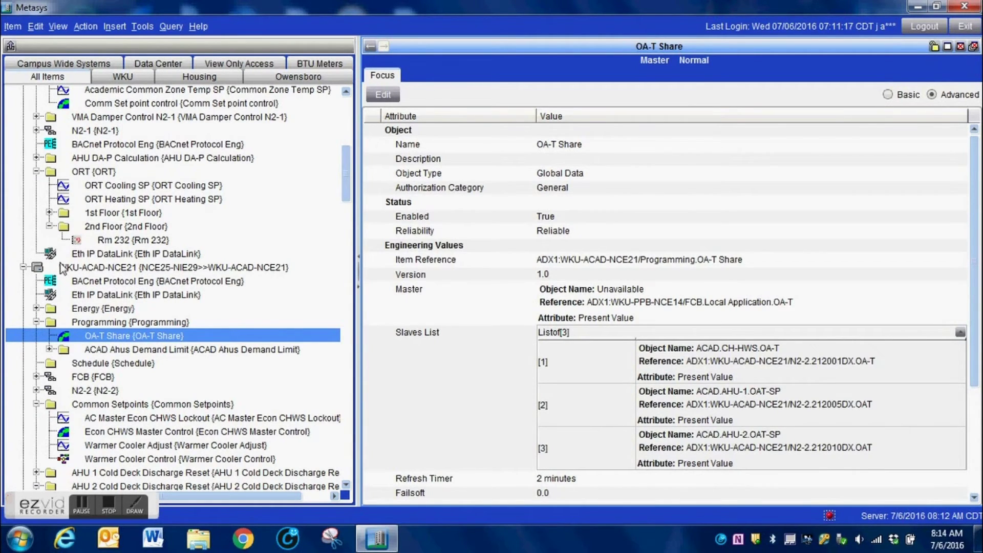
- Expand the AHU DA-P Calculation folder and examine every Input List reference of Avg Flow Error Calculation 1
{"action": "left_click", "coordinate": [36, 158]}
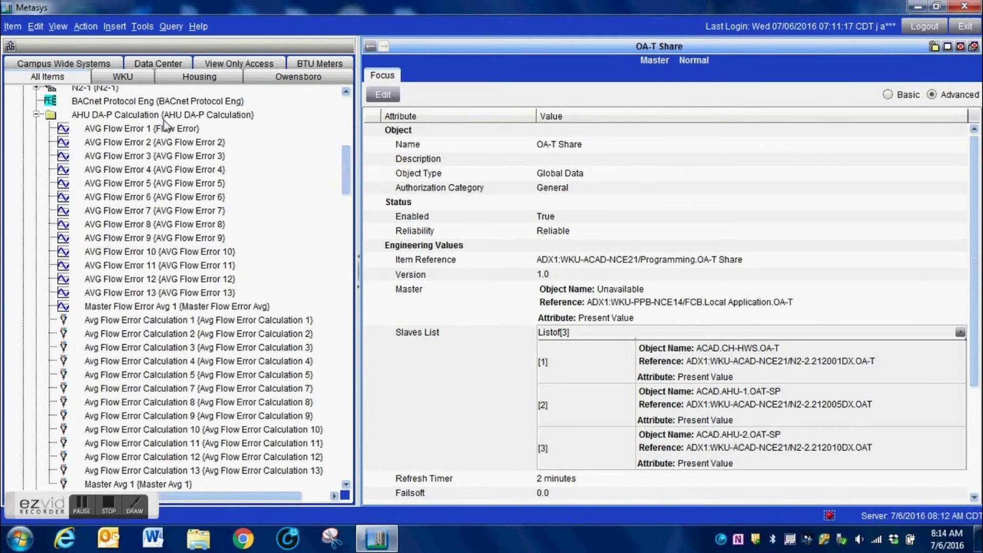
{"action": "left_click", "coordinate": [202, 320]}
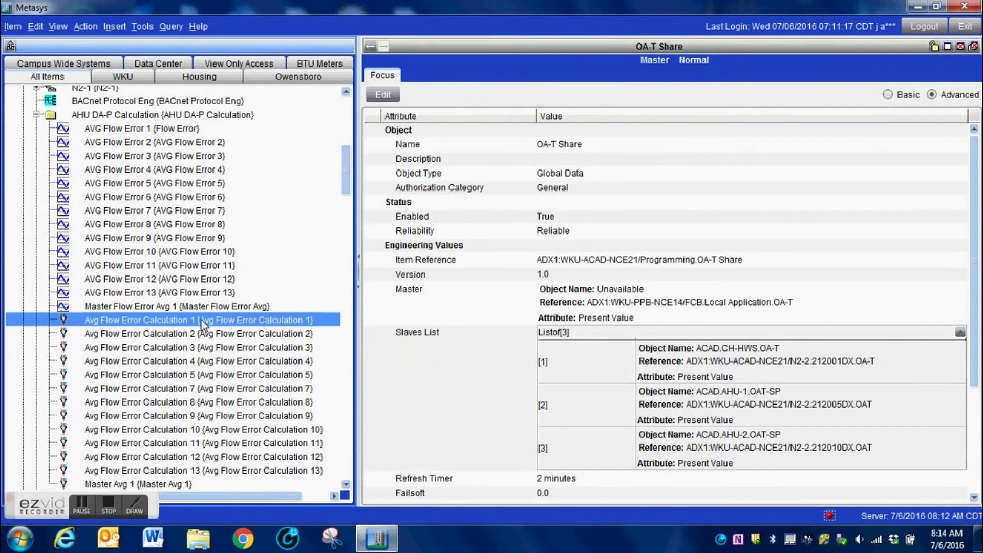
{"action": "left_click", "coordinate": [960, 289]}
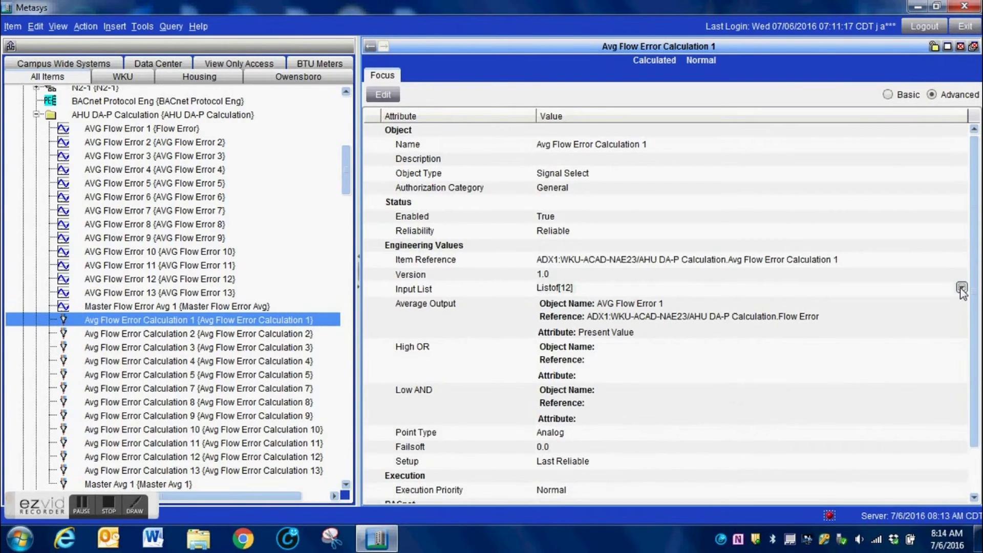
{"action": "scroll", "coordinate": [973, 270], "scroll_direction": "down", "scroll_amount": 3}
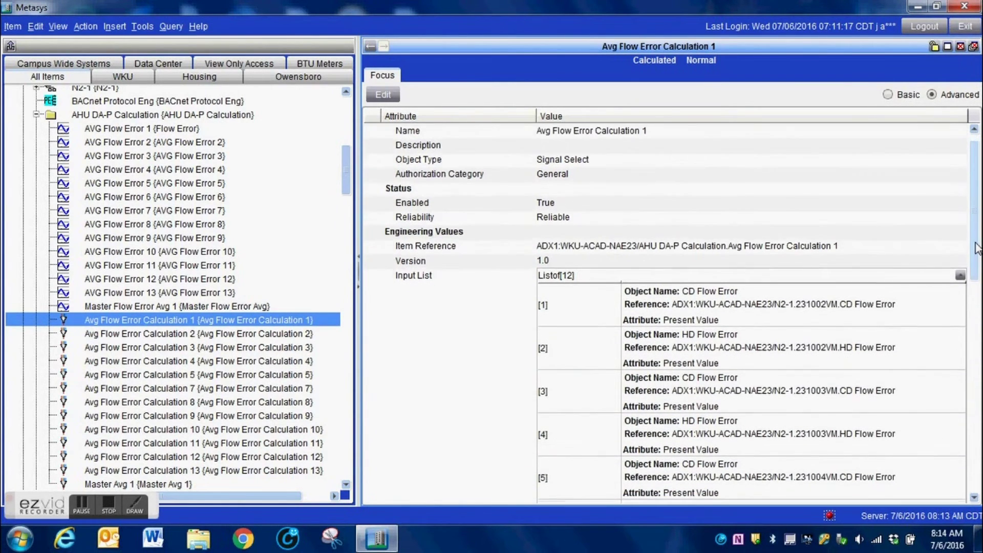
{"action": "scroll", "coordinate": [979, 269], "scroll_direction": "down", "scroll_amount": 5}
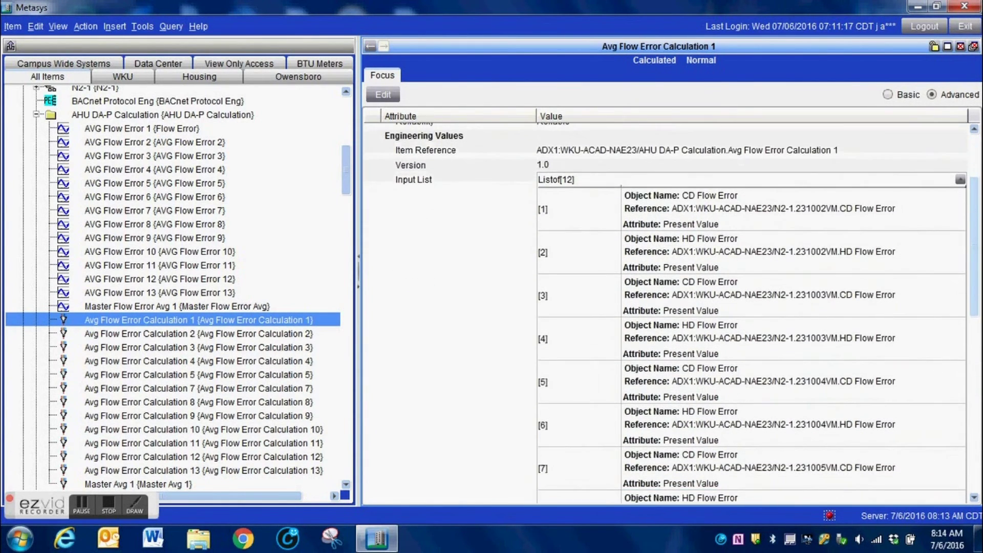
{"action": "scroll", "coordinate": [752, 312], "scroll_direction": "down", "scroll_amount": 7}
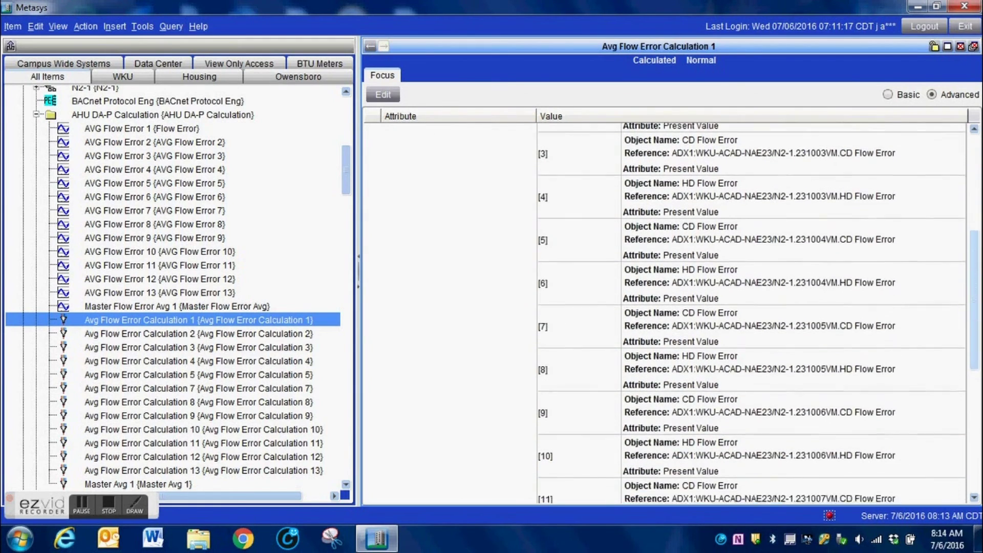
{"action": "scroll", "coordinate": [751, 312], "scroll_direction": "down", "scroll_amount": 2}
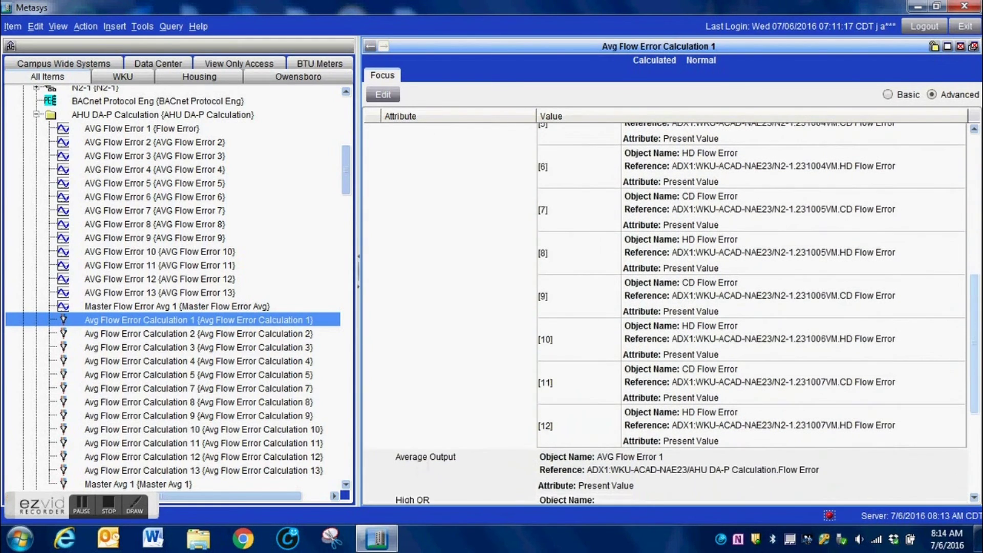
- Open Avg Flow Error Calculation 2 and examine the references in its expanded Input List
{"action": "left_click", "coordinate": [176, 334]}
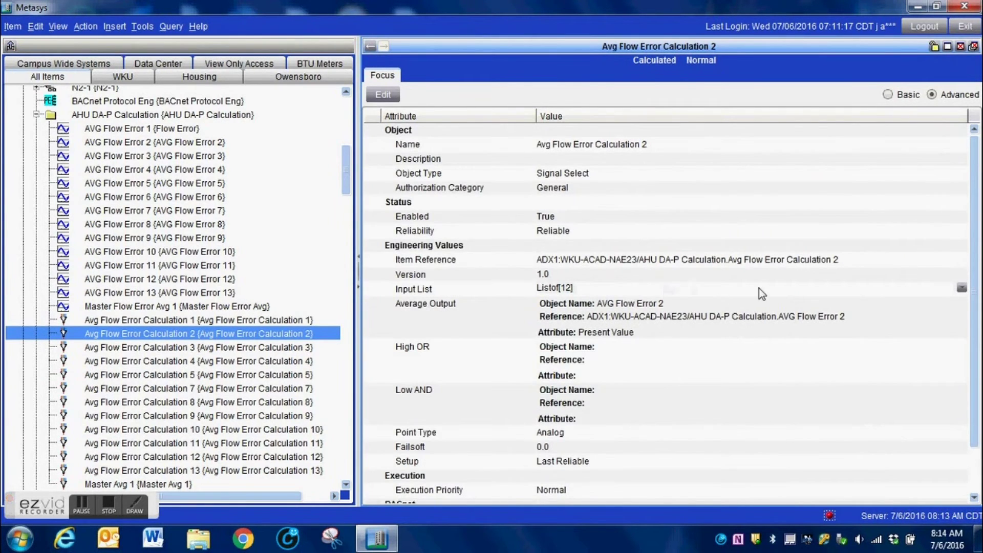
{"action": "left_click", "coordinate": [962, 287]}
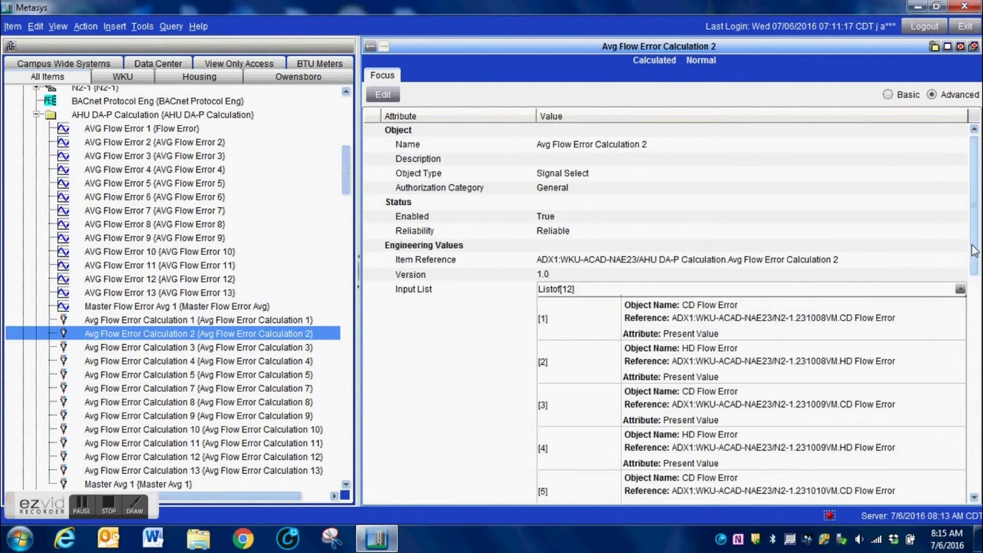
{"action": "scroll", "coordinate": [975, 266], "scroll_direction": "down", "scroll_amount": 1}
{"action": "left_click_drag", "start_coordinate": [975, 262], "coordinate": [977, 385]}
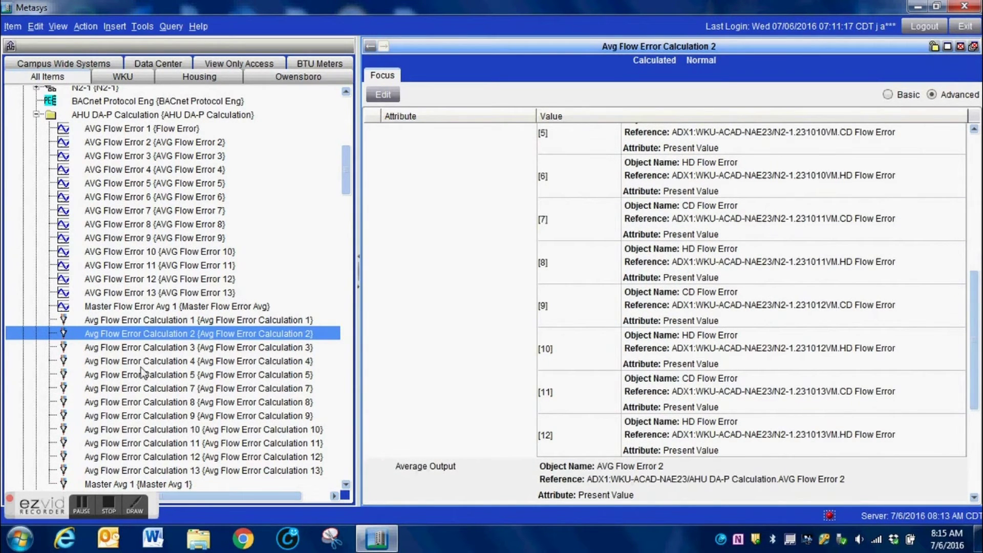
- Open Avg Flow Error Calculation 3 and examine the references in its expanded Input List
{"action": "left_click", "coordinate": [156, 348]}
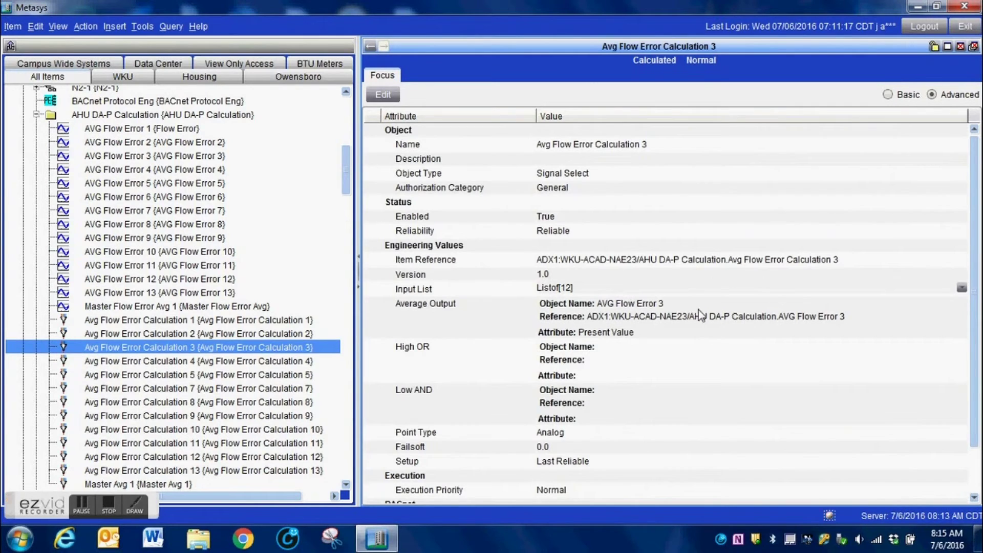
{"action": "left_click", "coordinate": [962, 287]}
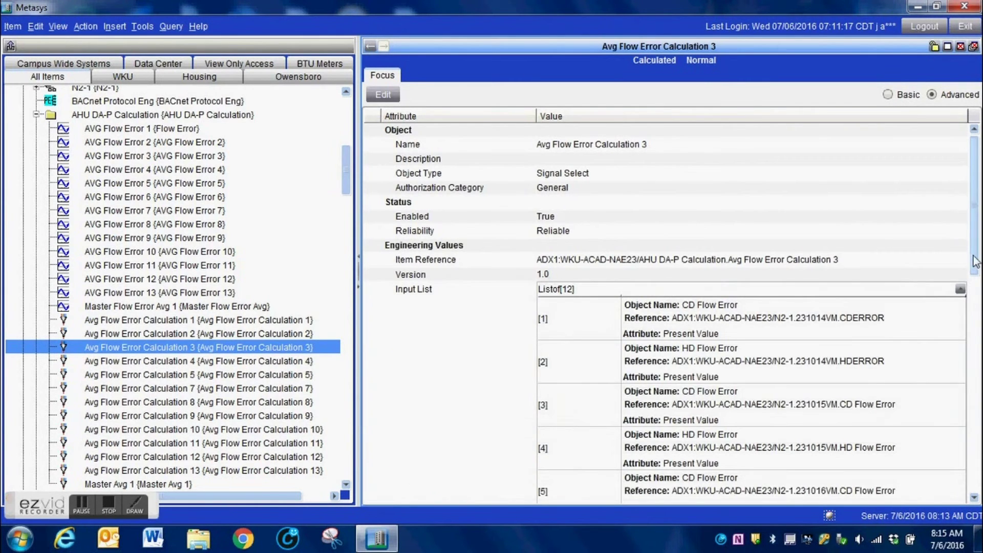
{"action": "scroll", "coordinate": [974, 261], "scroll_direction": "down", "scroll_amount": 5}
{"action": "scroll", "coordinate": [666, 313], "scroll_direction": "down", "scroll_amount": 3}
{"action": "scroll", "coordinate": [665, 312], "scroll_direction": "down", "scroll_amount": 4}
{"action": "scroll", "coordinate": [665, 313], "scroll_direction": "down", "scroll_amount": 4}
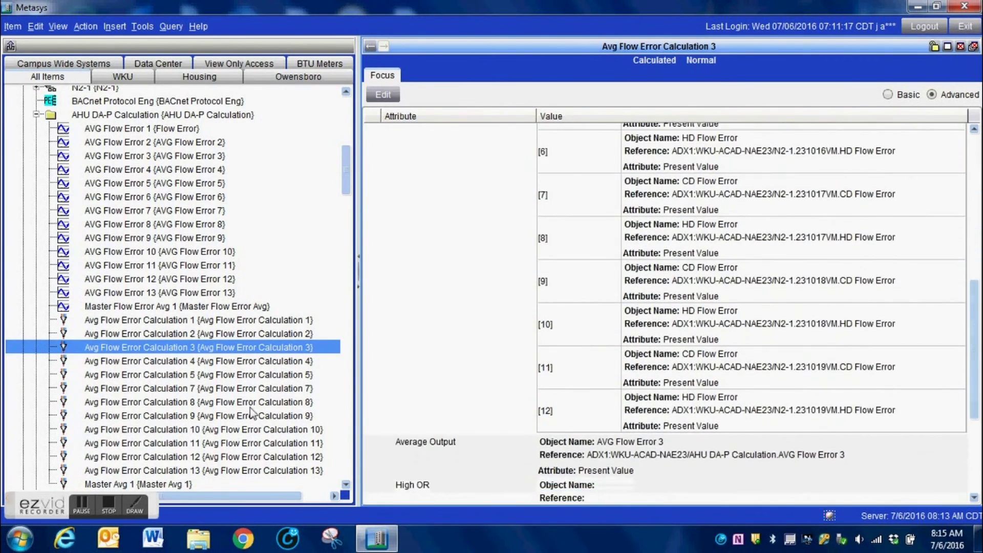
- Open Avg Flow Error Calculation 4 and examine the references in its expanded Input List
{"action": "left_click", "coordinate": [250, 363]}
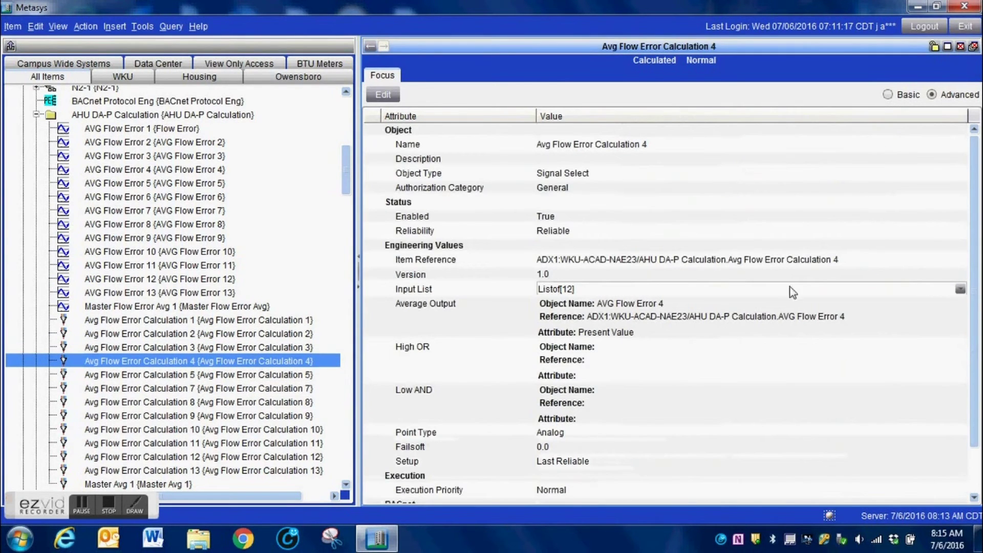
{"action": "left_click", "coordinate": [960, 289]}
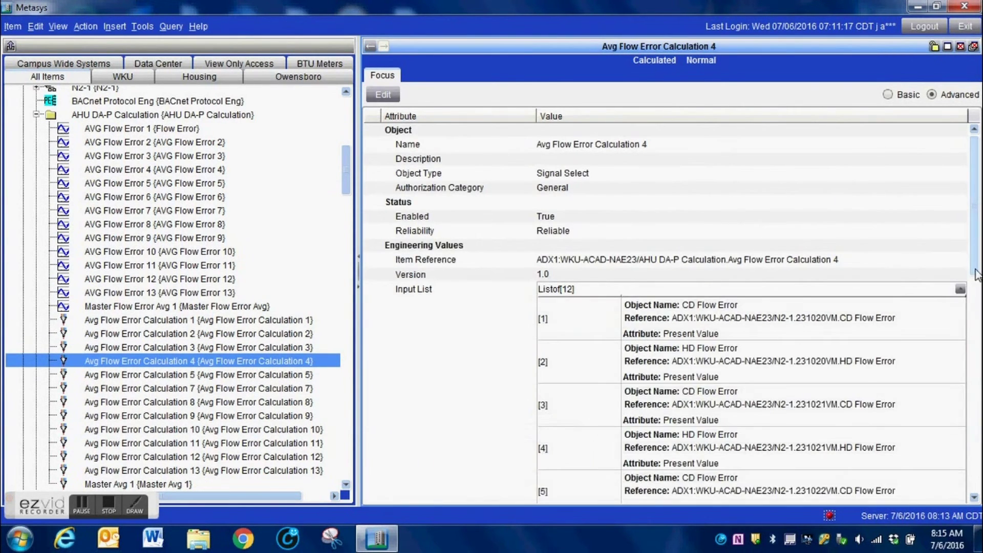
{"action": "scroll", "coordinate": [977, 281], "scroll_direction": "down", "scroll_amount": 1}
{"action": "scroll", "coordinate": [978, 281], "scroll_direction": "down", "scroll_amount": 5}
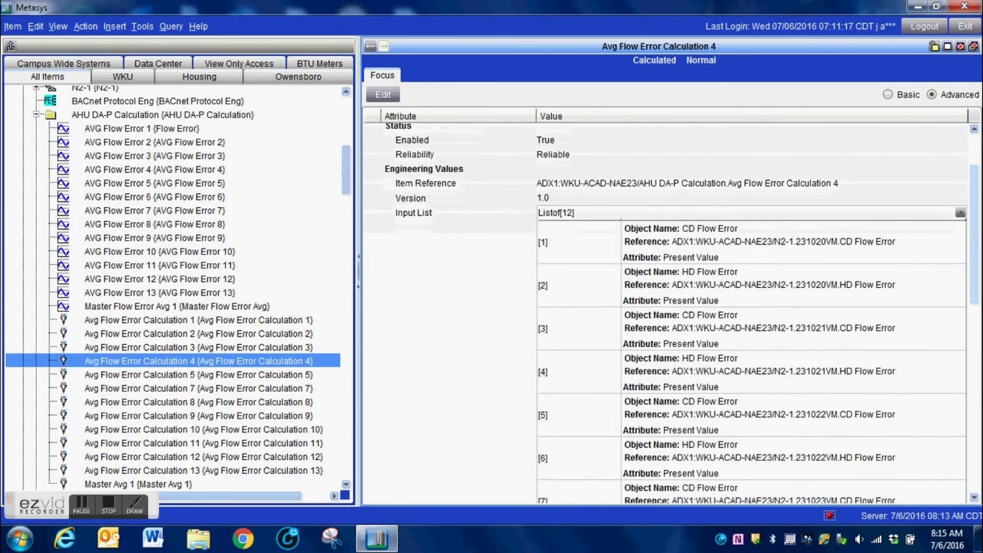
{"action": "scroll", "coordinate": [665, 314], "scroll_direction": "down", "scroll_amount": 8}
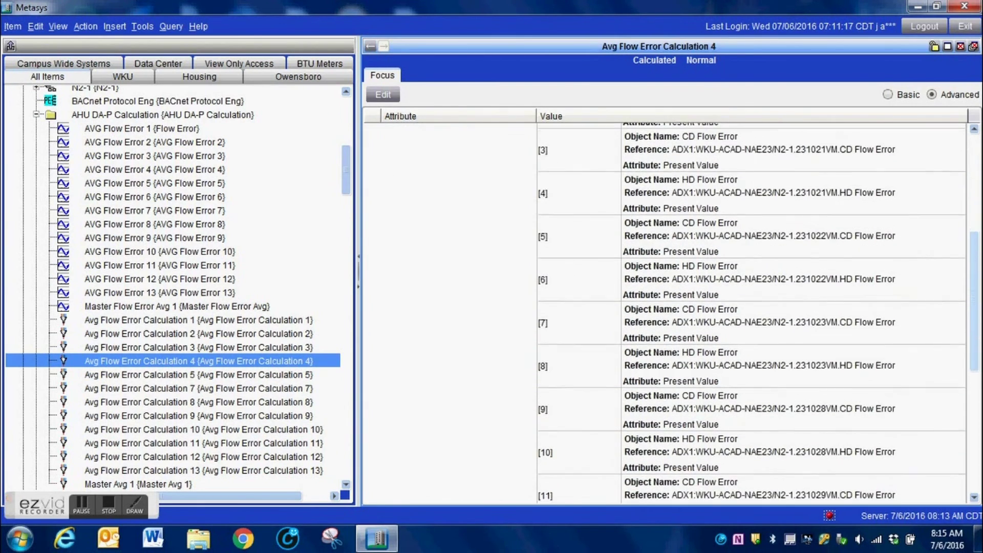
{"action": "scroll", "coordinate": [665, 313], "scroll_direction": "down", "scroll_amount": 4}
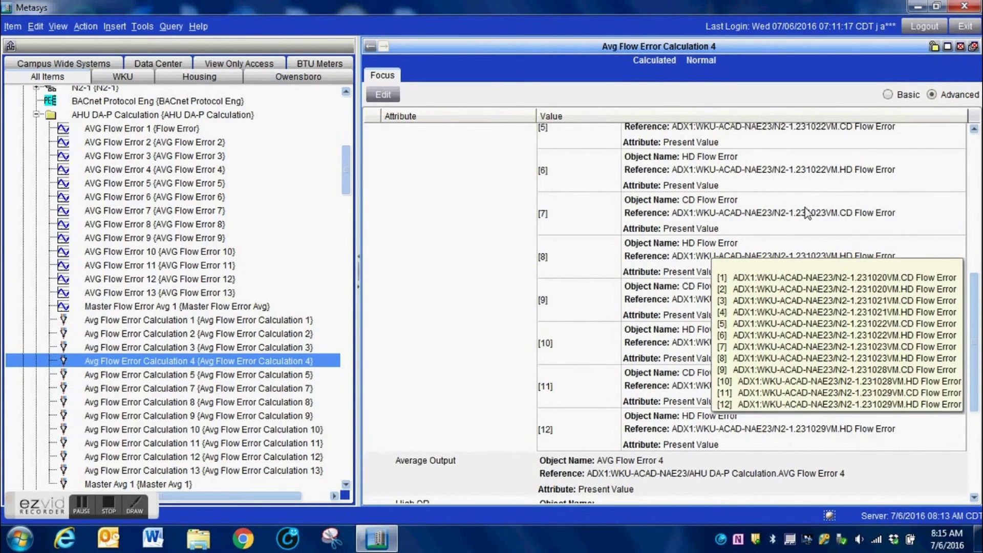
- Open Avg Flow Error Calculation 5 and examine its expanded Input List for unavailable references
{"action": "left_click", "coordinate": [256, 375]}
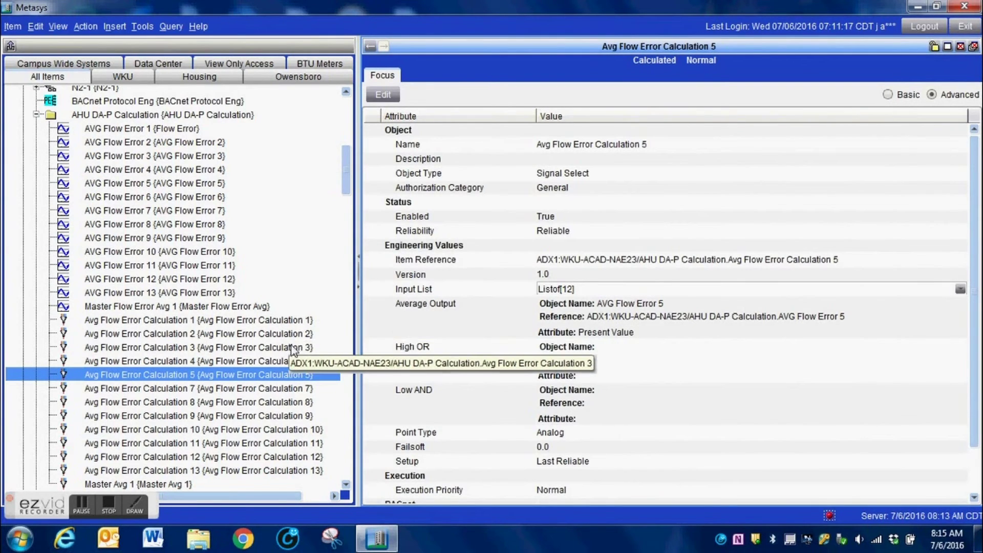
{"action": "mouse_move", "coordinate": [572, 296]}
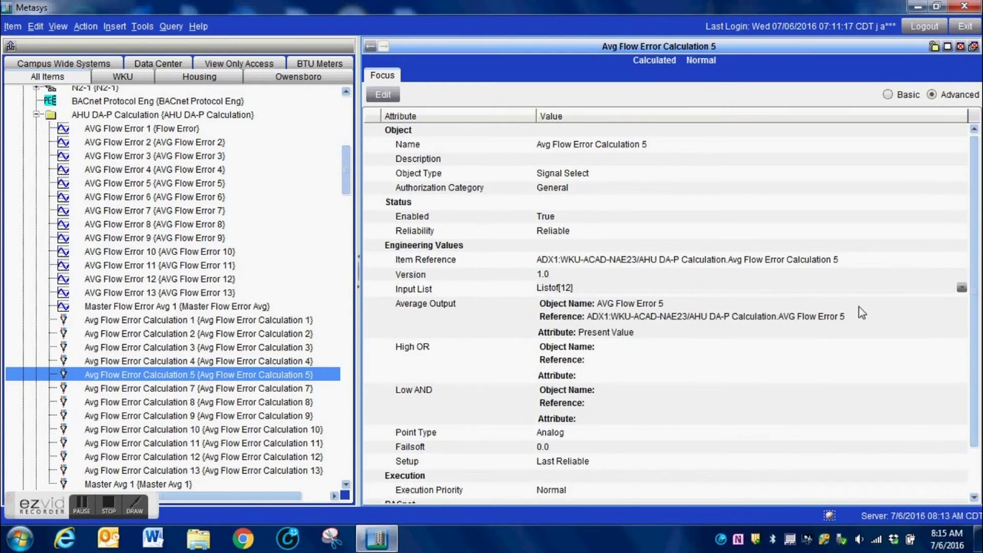
{"action": "left_click", "coordinate": [961, 289]}
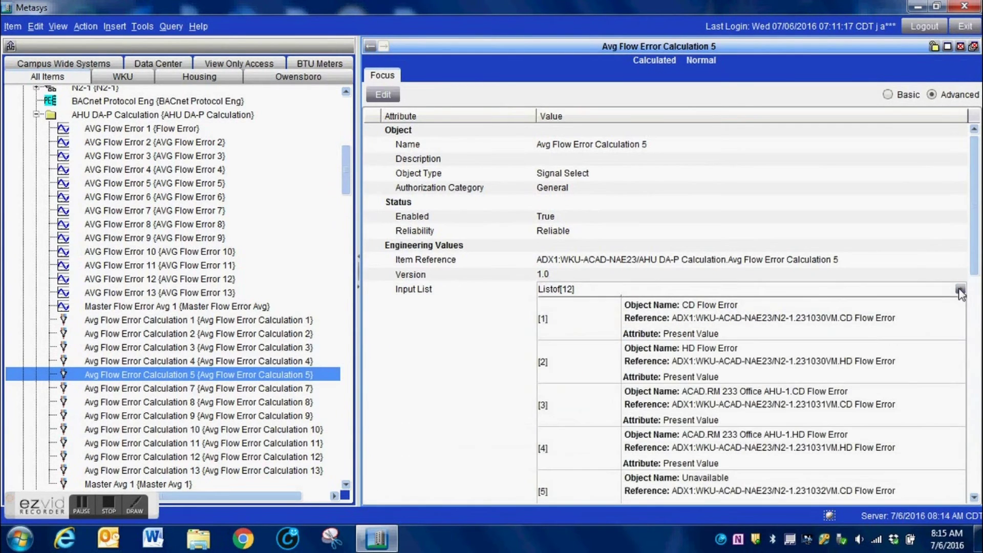
{"action": "left_click_drag", "start_coordinate": [975, 285], "coordinate": [971, 381]}
- Put Avg Flow Error Calculation 5 into edit mode, open its Input List for modification and enlarge the list window to show full references
{"action": "left_click", "coordinate": [383, 94]}
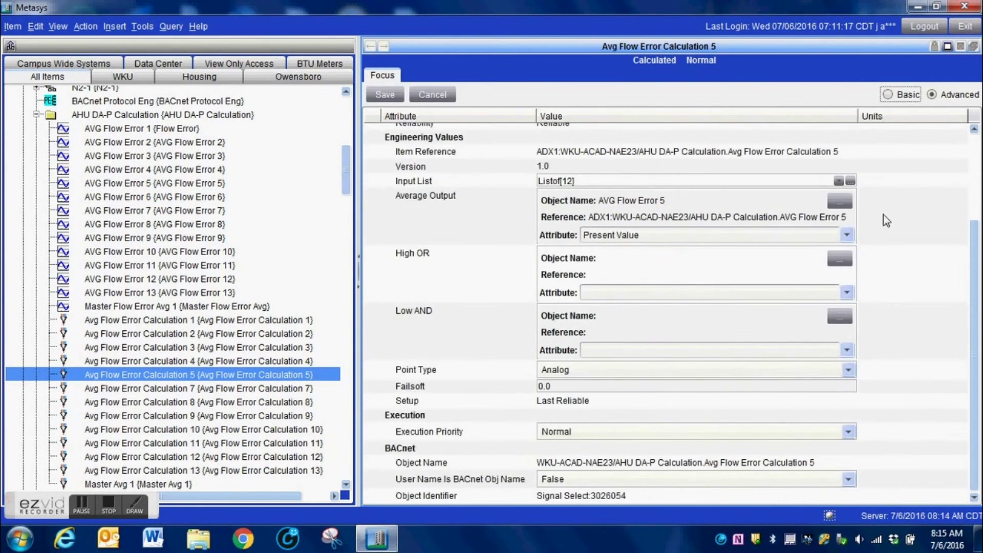
{"action": "left_click", "coordinate": [851, 180]}
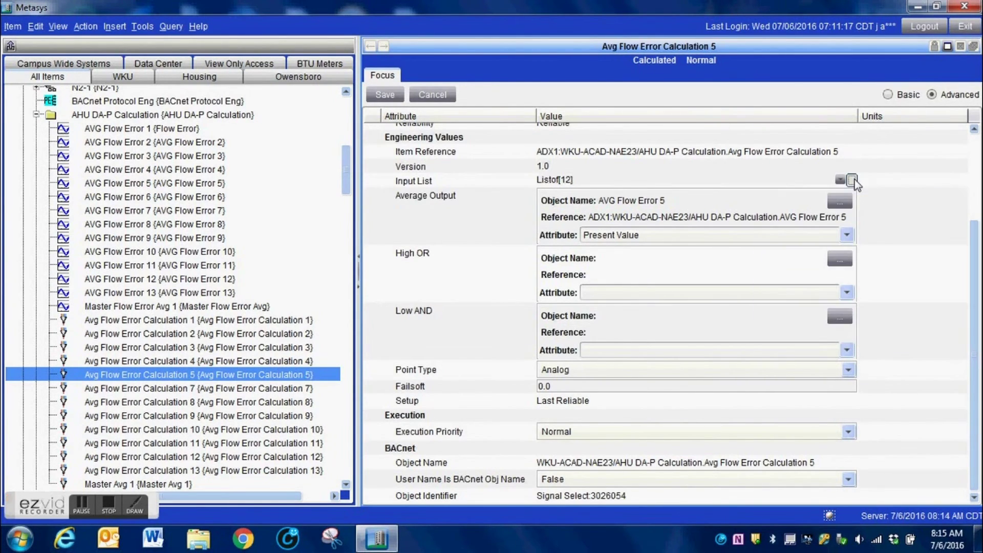
{"action": "left_click", "coordinate": [851, 179]}
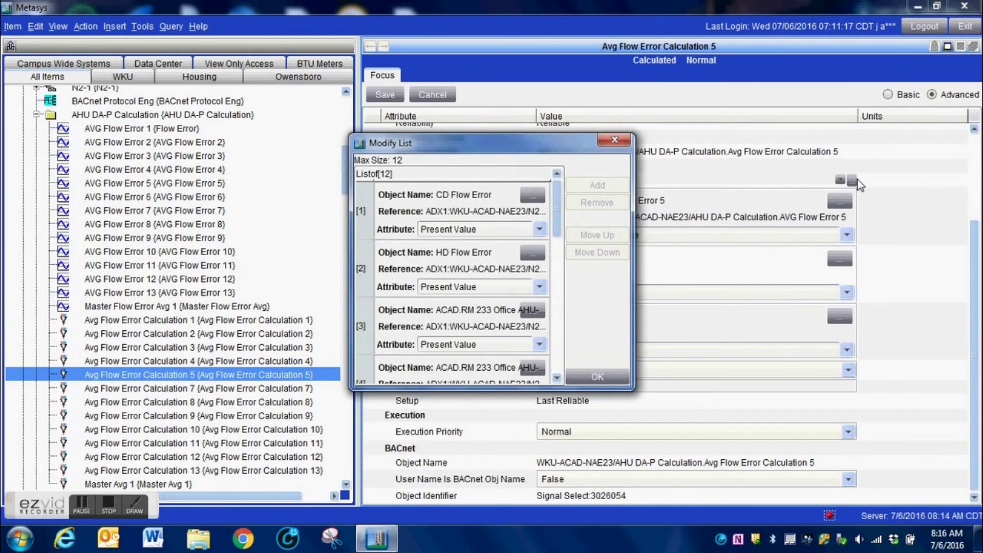
{"action": "left_click_drag", "start_coordinate": [657, 285], "coordinate": [974, 285]}
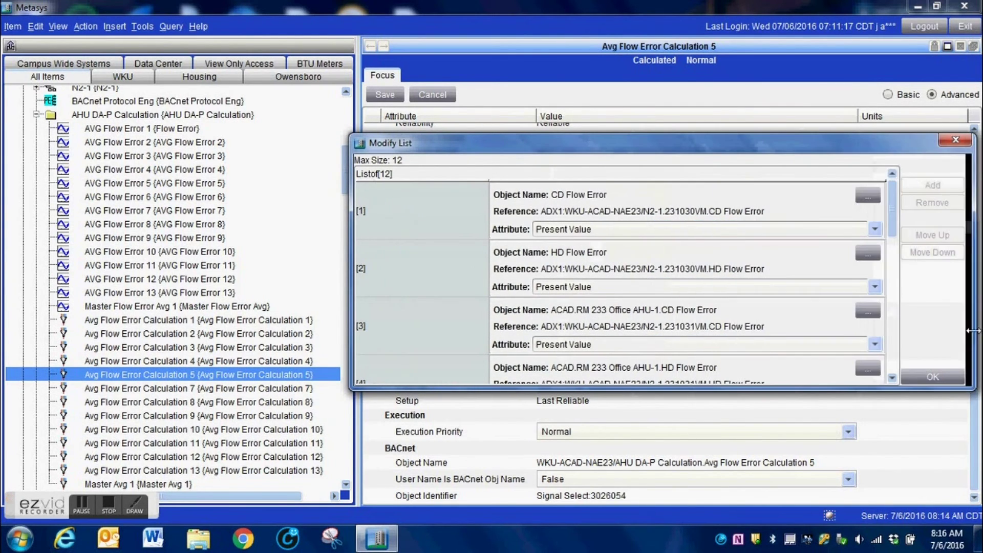
{"action": "left_click_drag", "start_coordinate": [643, 136], "coordinate": [643, 31]}
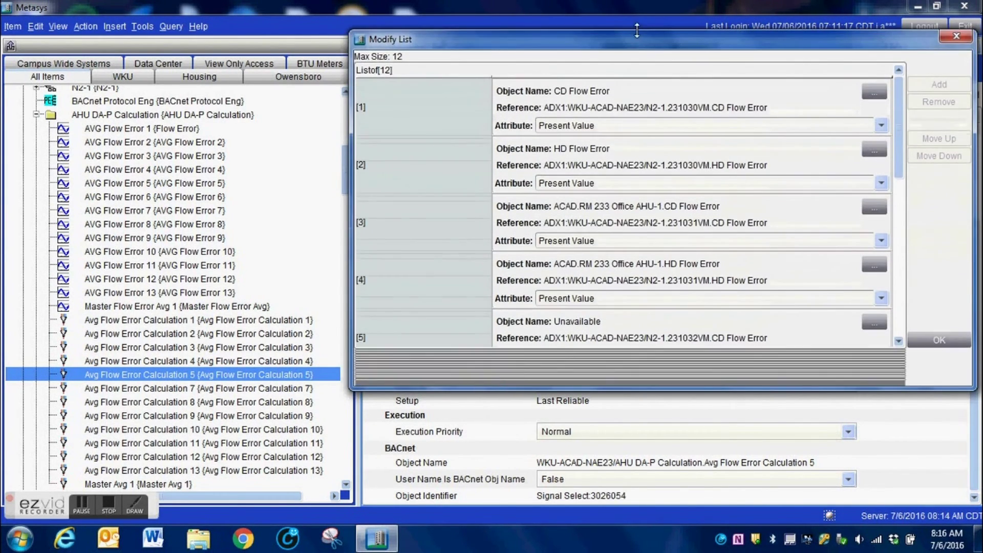
{"action": "left_click_drag", "start_coordinate": [619, 390], "coordinate": [619, 469]}
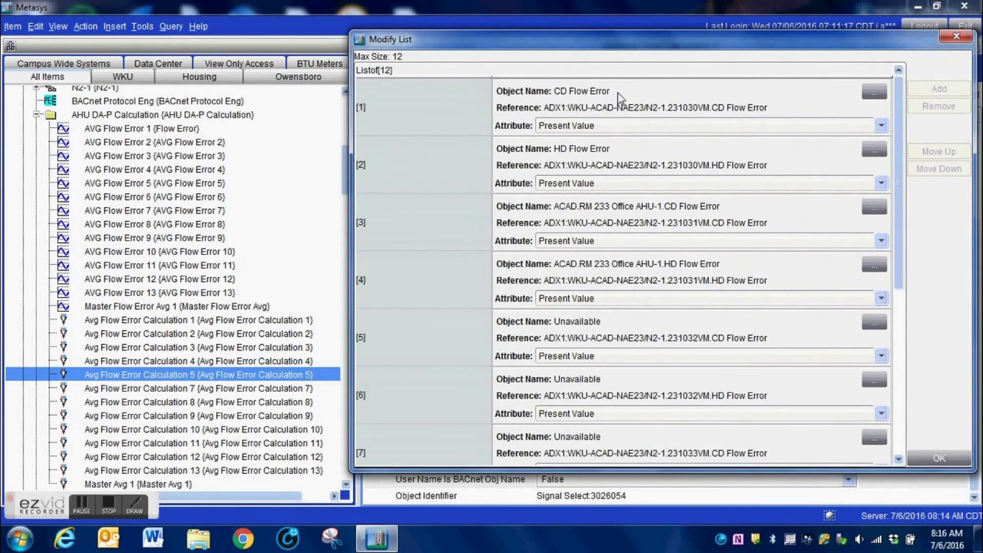
{"action": "left_click_drag", "start_coordinate": [616, 41], "coordinate": [404, 15]}
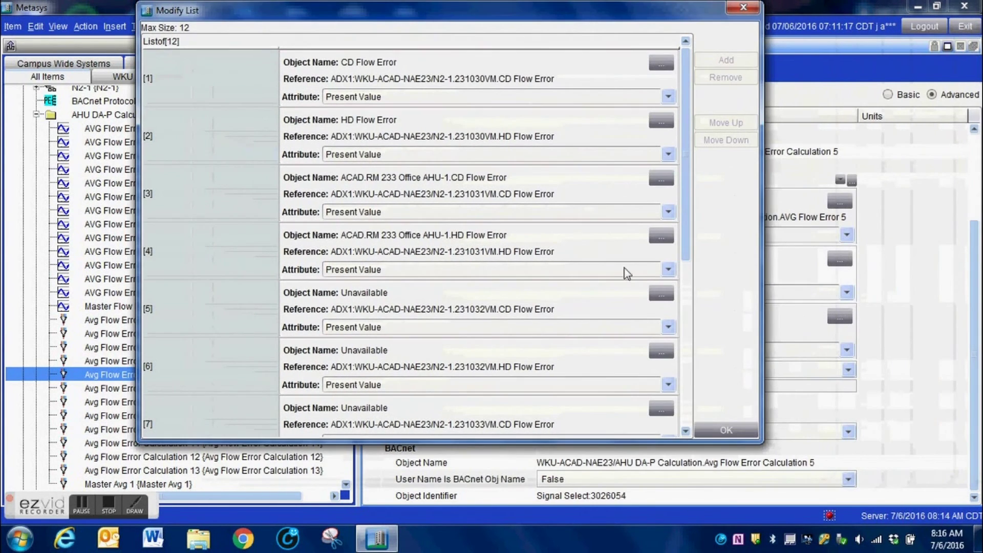
- Remove the unavailable CD and HD Flow Error references for 231032VM through 231035VM from the Input List and save the calculation
{"action": "left_click", "coordinate": [520, 296]}
{"action": "left_click", "coordinate": [723, 77]}
{"action": "left_click", "coordinate": [402, 307]}
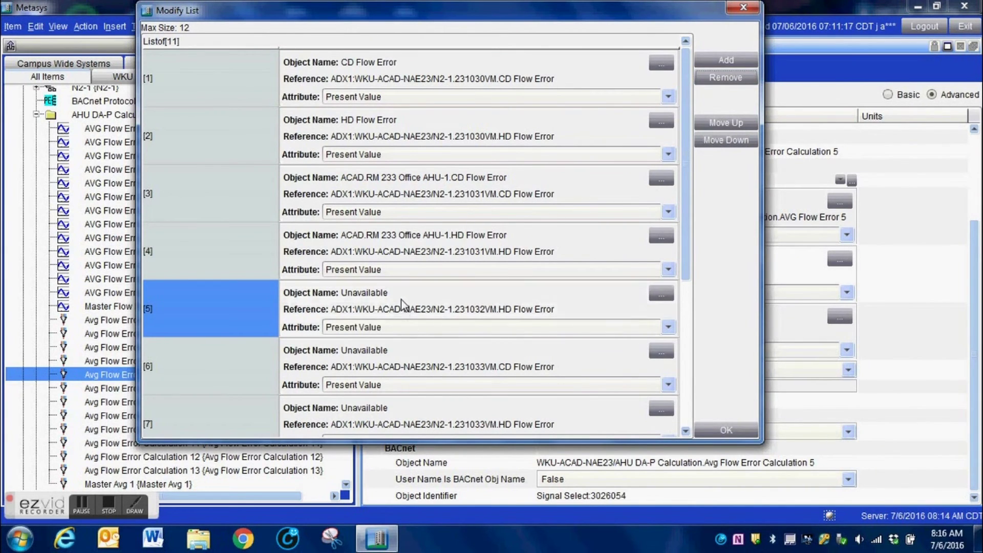
{"action": "left_click", "coordinate": [721, 80]}
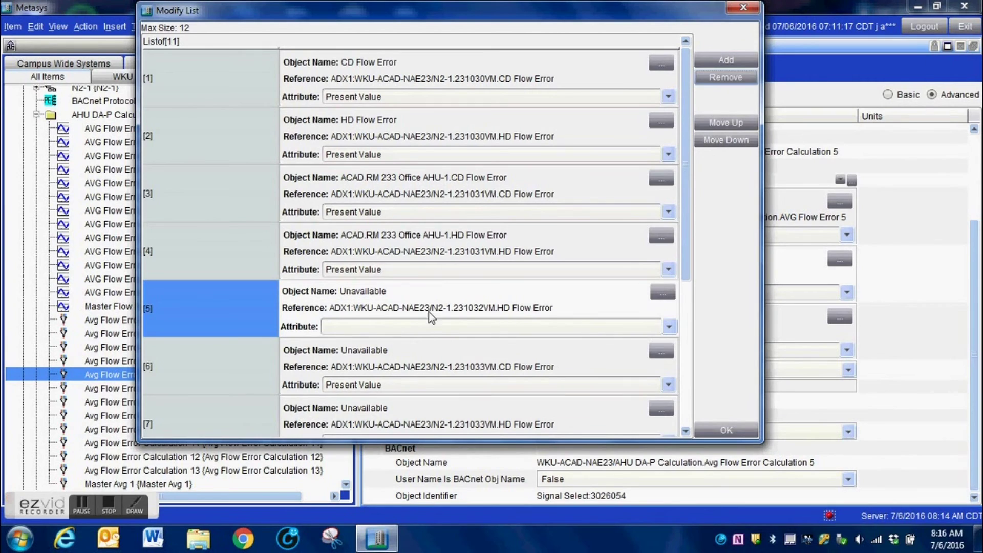
{"action": "left_click", "coordinate": [731, 81]}
{"action": "left_click", "coordinate": [731, 80]}
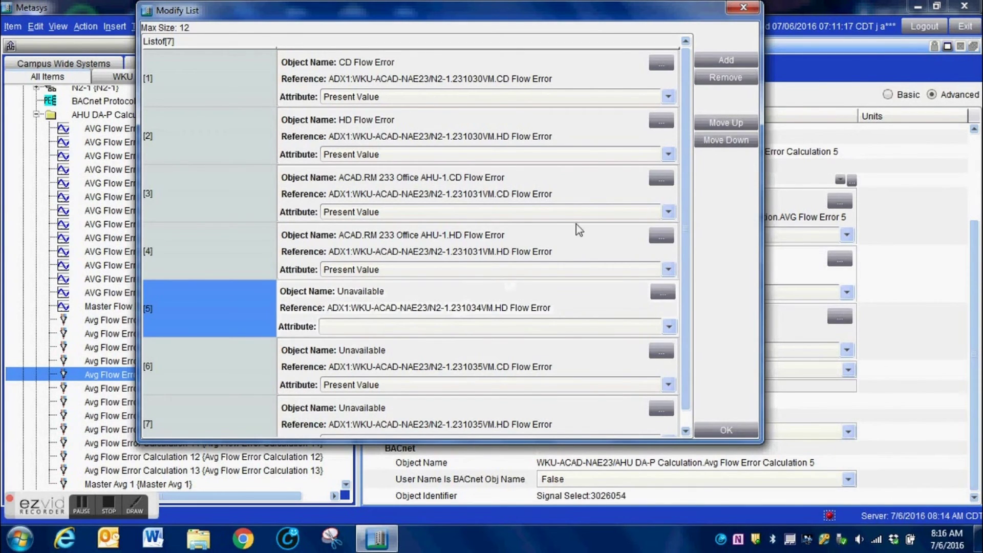
{"action": "left_click", "coordinate": [732, 76]}
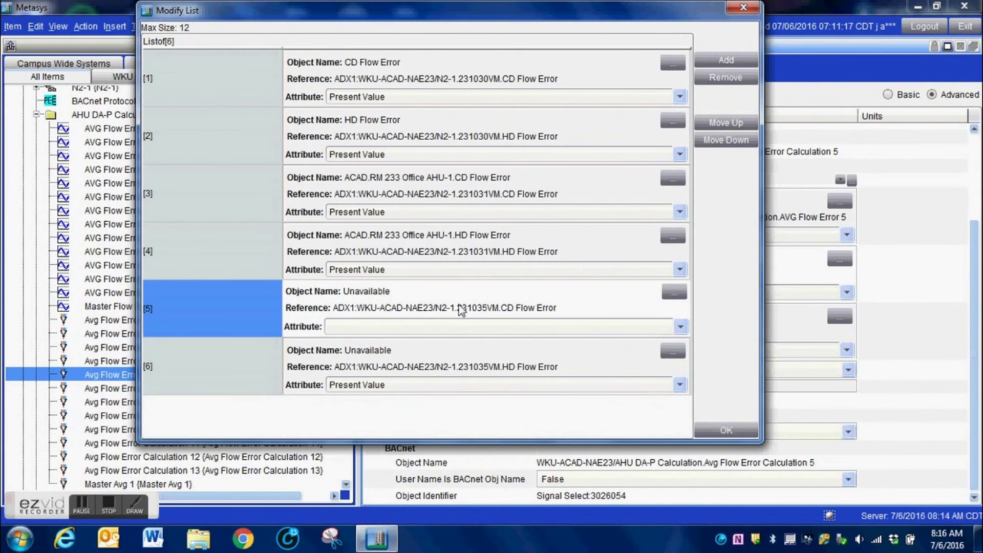
{"action": "left_click", "coordinate": [750, 76]}
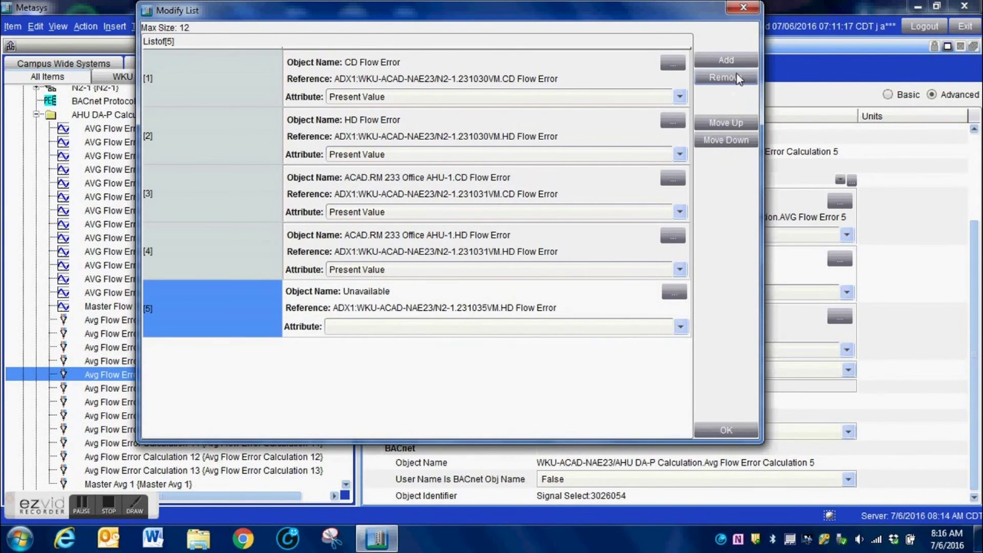
{"action": "left_click", "coordinate": [736, 77]}
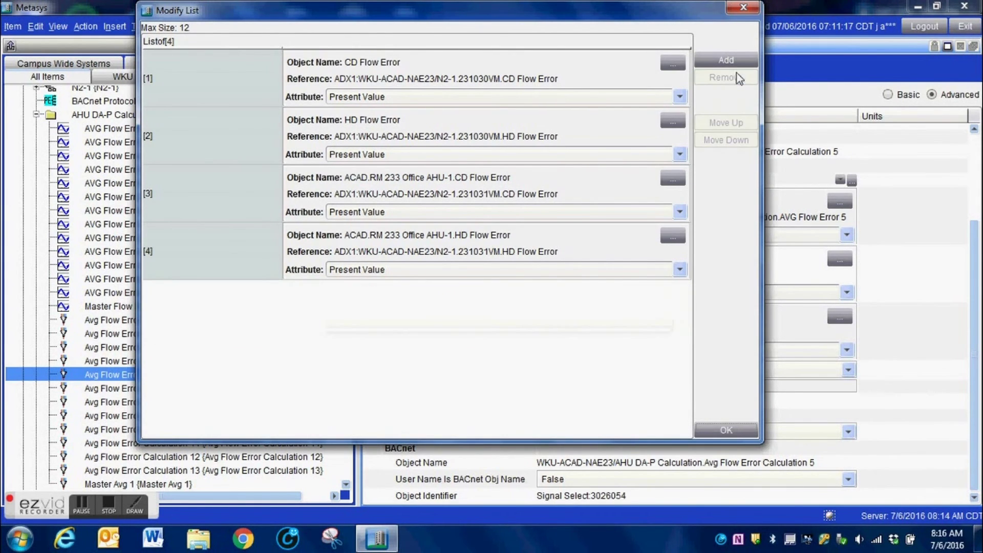
{"action": "left_click", "coordinate": [728, 429]}
{"action": "left_click", "coordinate": [385, 94]}
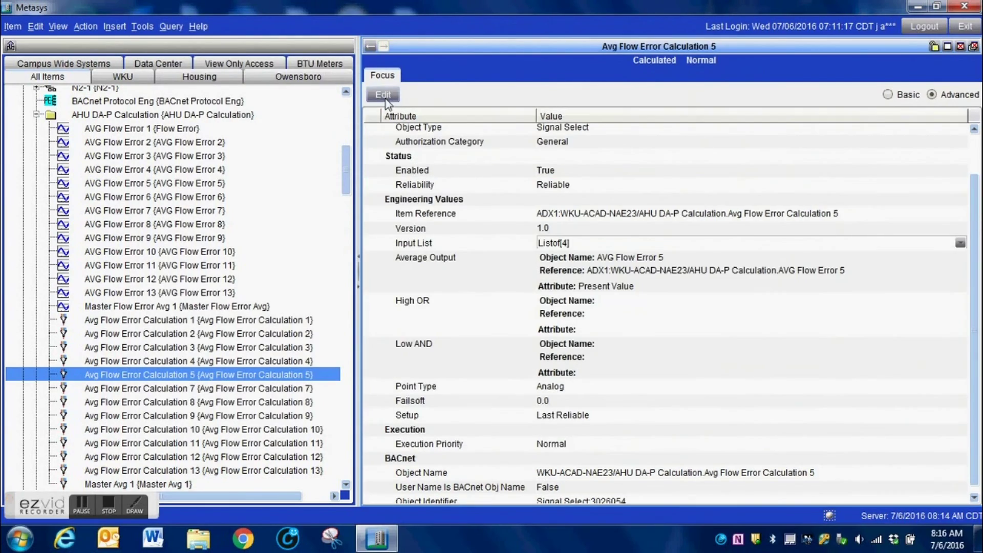
{"action": "left_click_drag", "start_coordinate": [345, 151], "coordinate": [360, 98]}
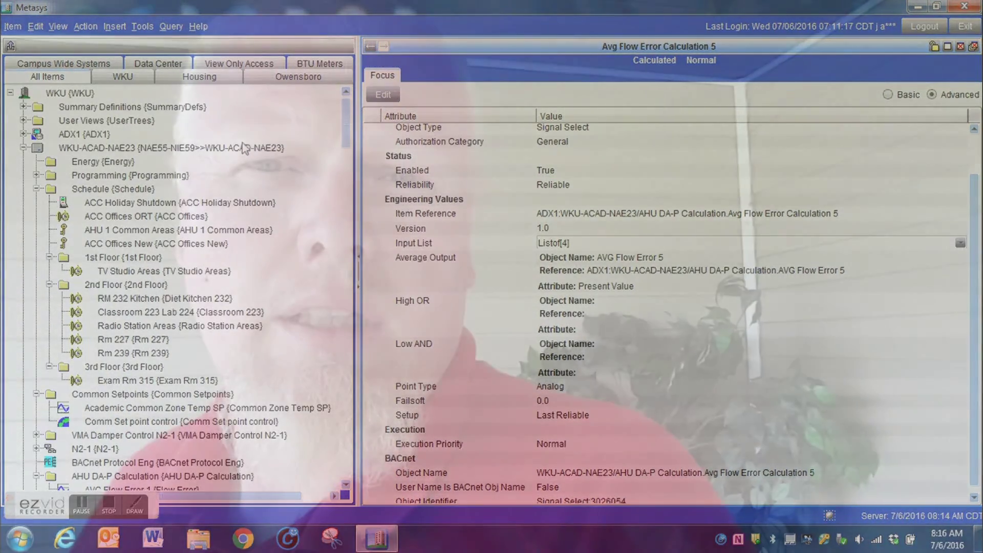